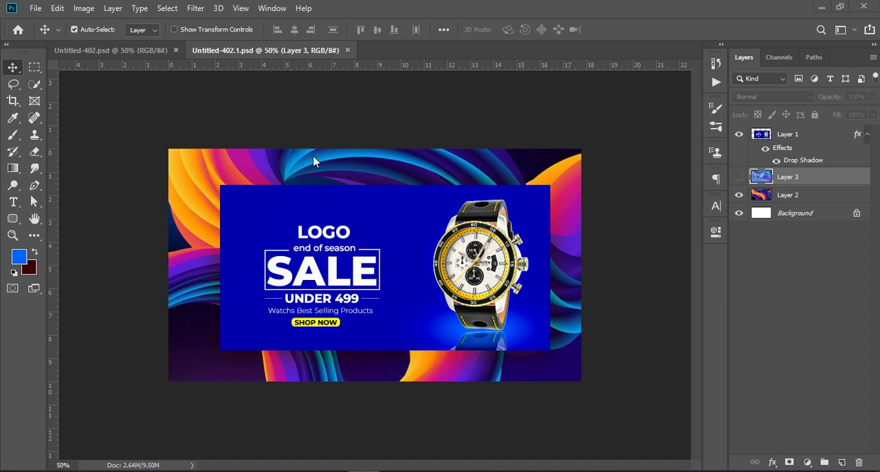
Examine the finished watch sale banner in Untitled-402.psd up close
click(140, 52)
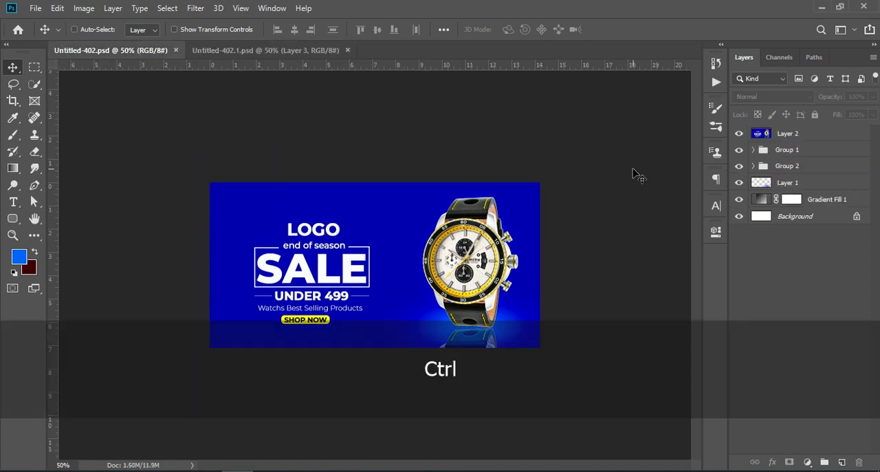
key(ctrl+KP_Add)
key(ctrl+KP_Add)
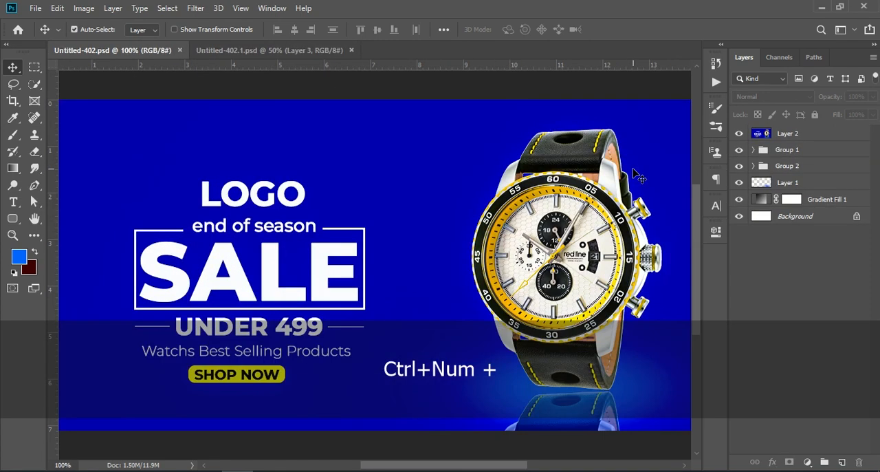
key(ctrl)
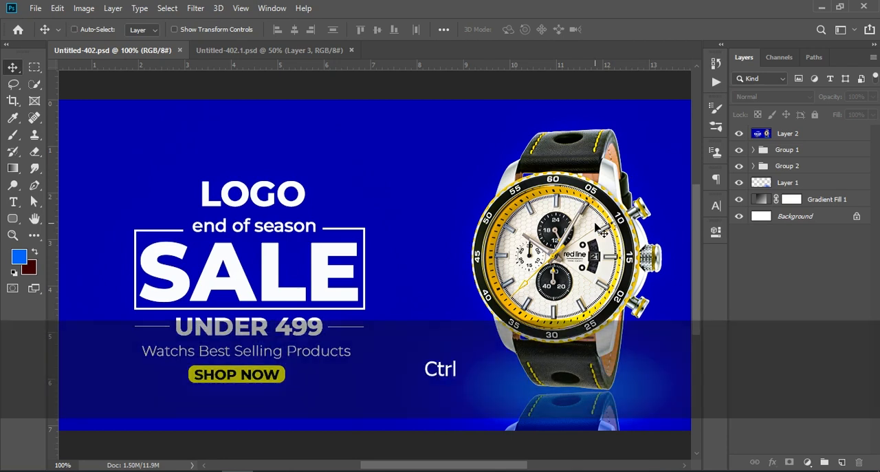
key(ctrl+KP_Subtract)
key(ctrl+KP_Add)
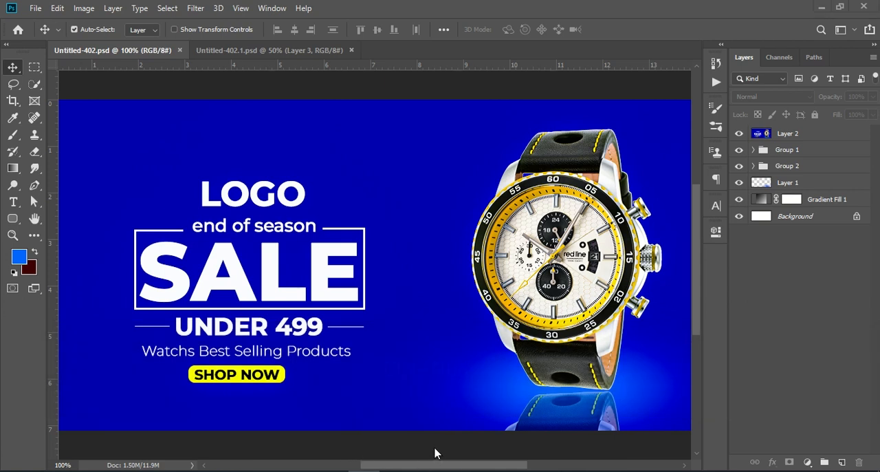
drag(488, 465, 511, 466)
key(ctrl+KP_Subtract)
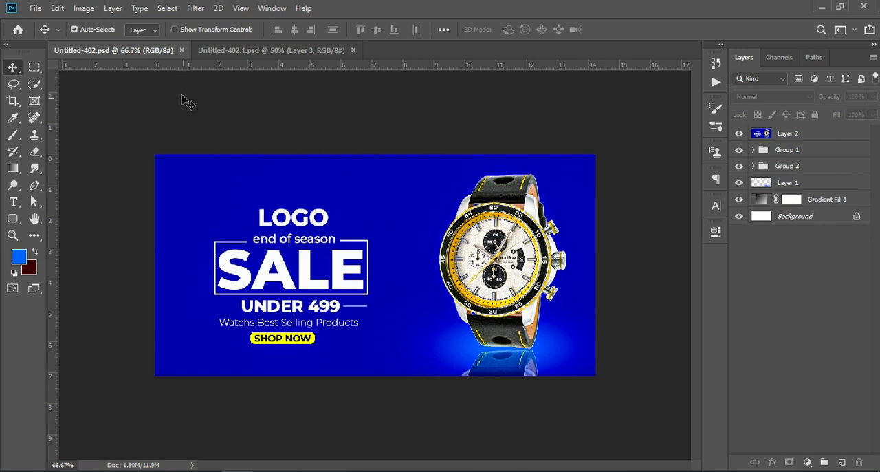
Create a new 1024 x 512 px document at 72 ppi in RGB Color with a white background
click(32, 8)
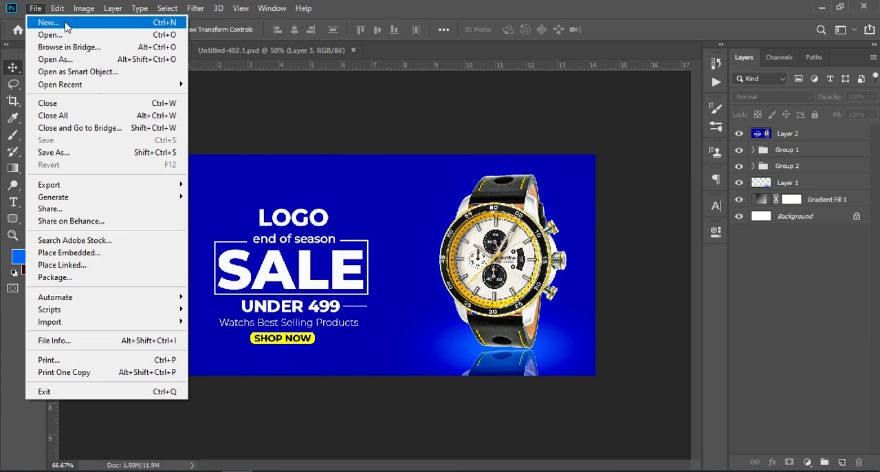
click(67, 26)
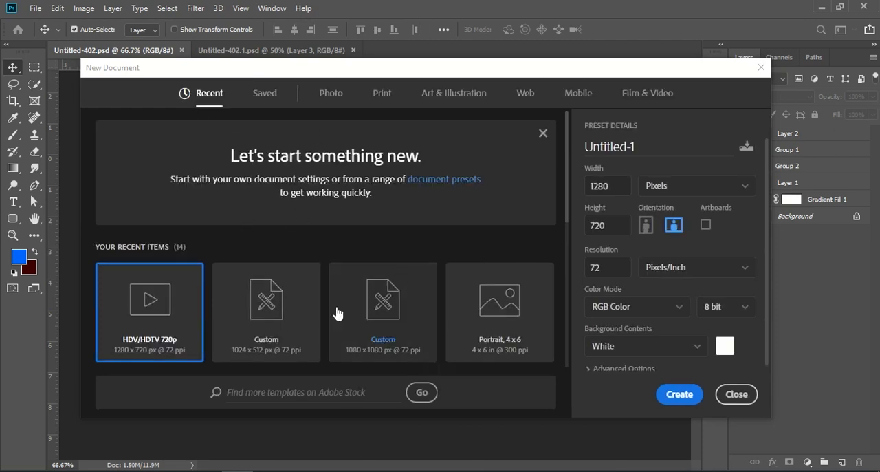
click(294, 315)
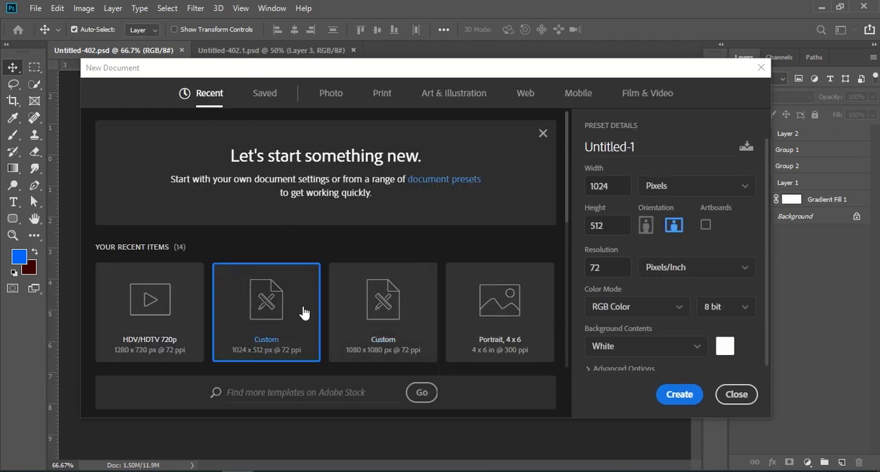
drag(621, 193, 531, 192)
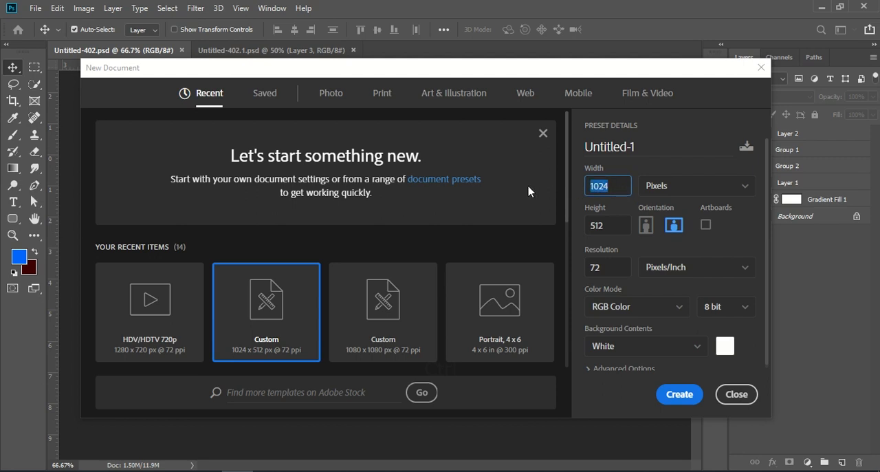
drag(610, 226, 526, 231)
drag(610, 266, 538, 273)
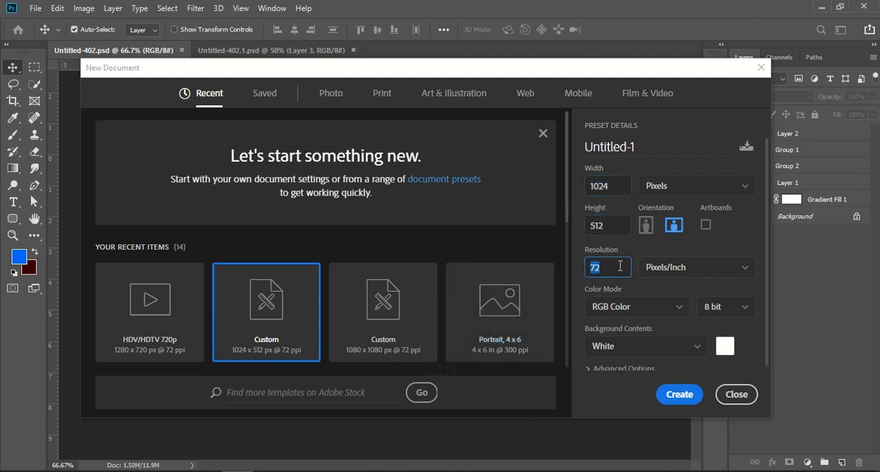
click(679, 394)
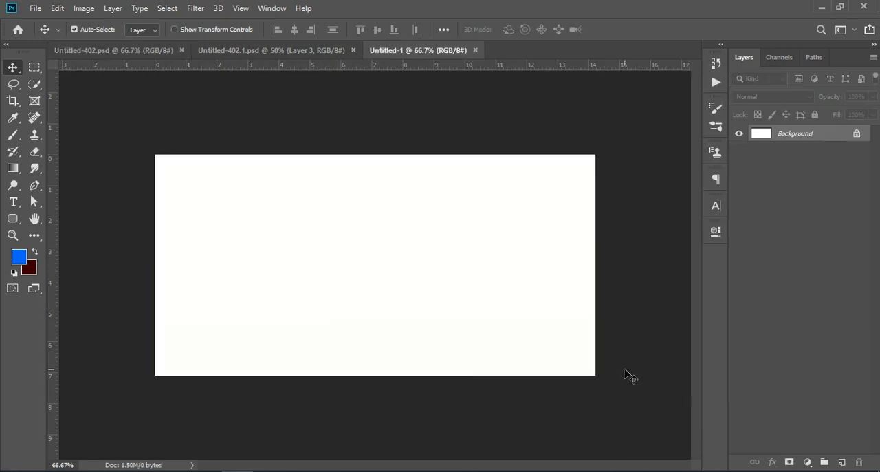
Place the watch image pngwing.com (9) from the Downloads folder as an embedded object
click(808, 463)
click(572, 113)
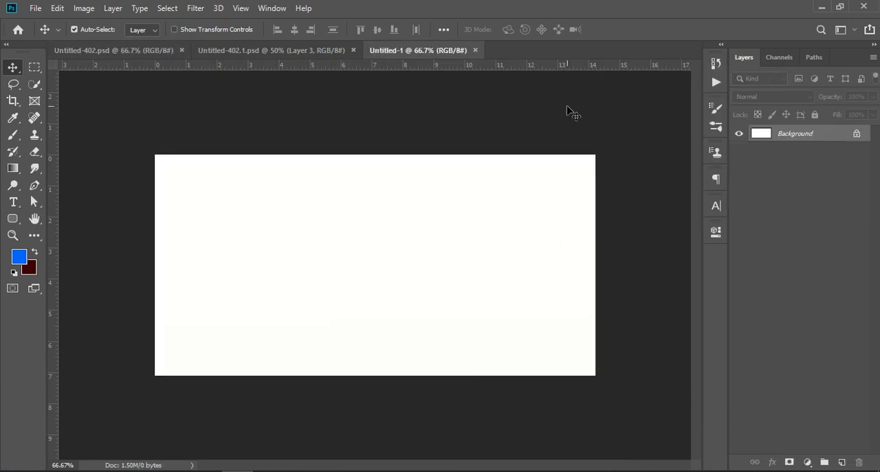
click(31, 11)
click(112, 250)
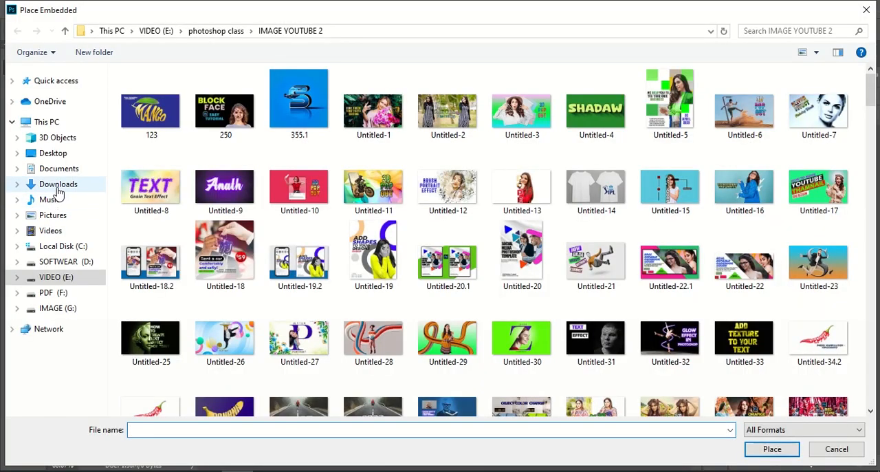
click(58, 187)
click(141, 107)
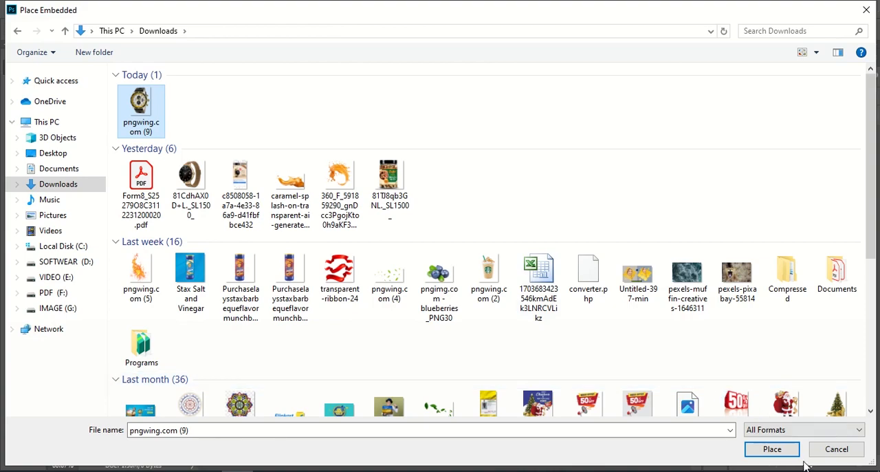
click(772, 449)
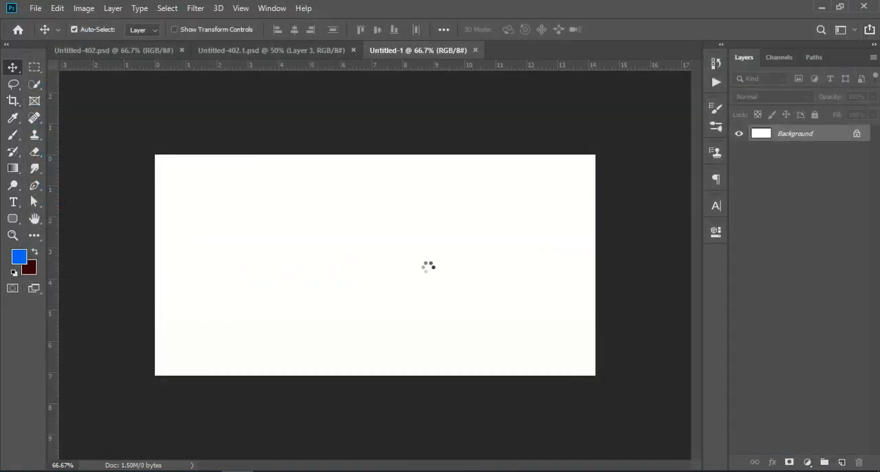
Move the placed watch to the right side of the canvas, scale it to about 48.5%, and commit the placement
drag(378, 268, 526, 265)
drag(581, 150, 559, 170)
drag(501, 233, 518, 215)
drag(581, 152, 574, 159)
drag(505, 218, 510, 218)
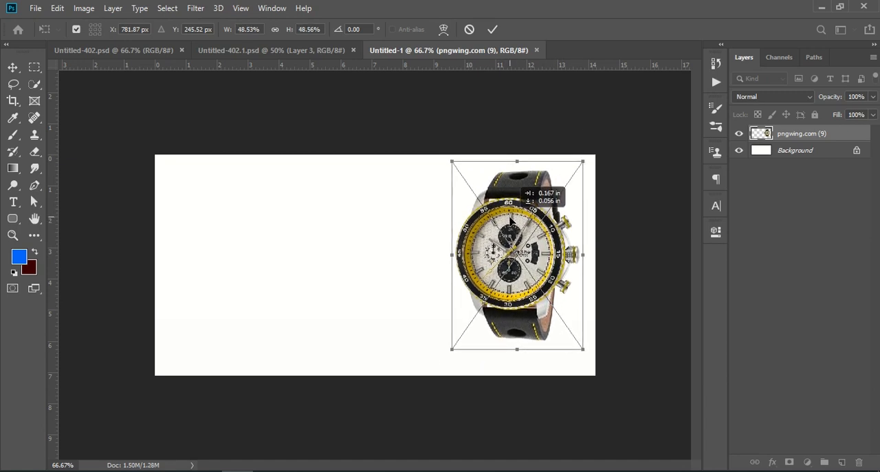
key(Return)
click(786, 240)
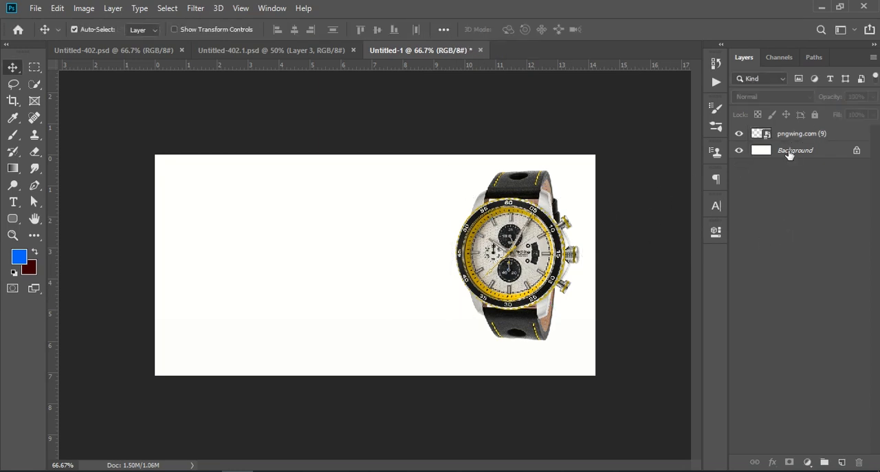
Add a solid color fill layer in blue 0066ff directly above the Background layer
click(790, 152)
click(807, 462)
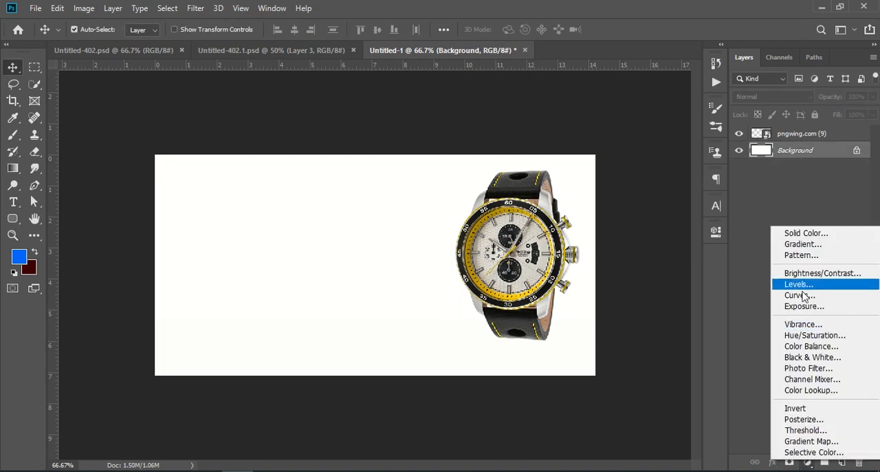
click(801, 234)
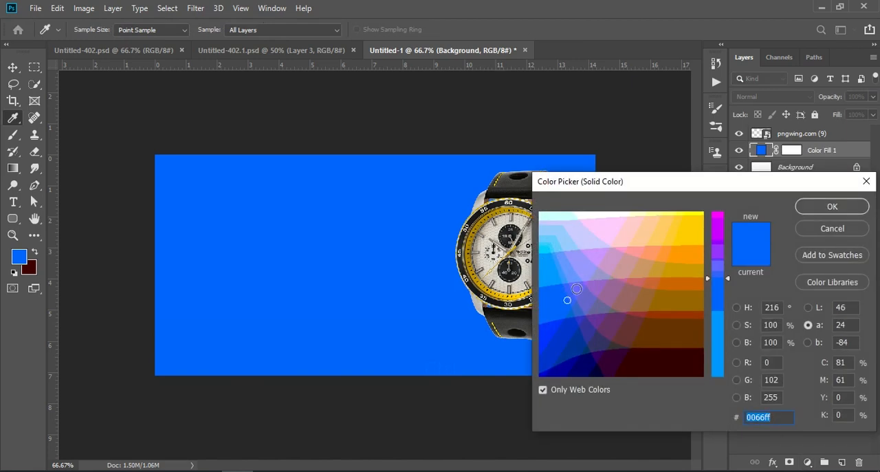
click(570, 316)
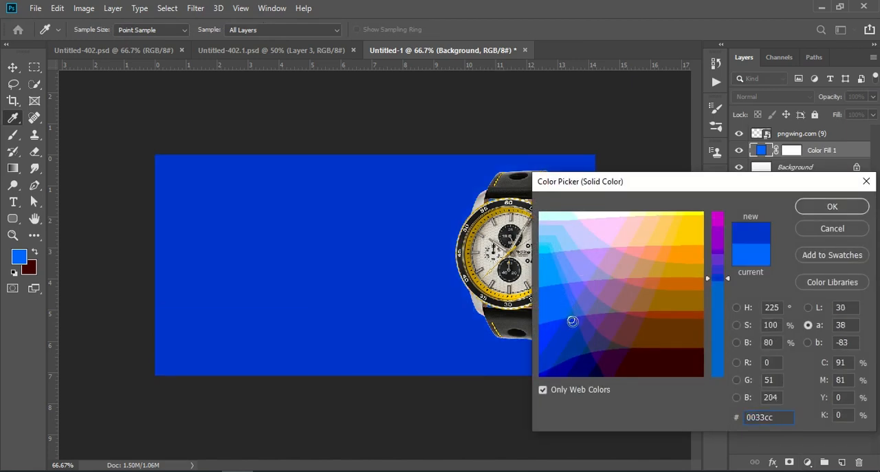
click(589, 329)
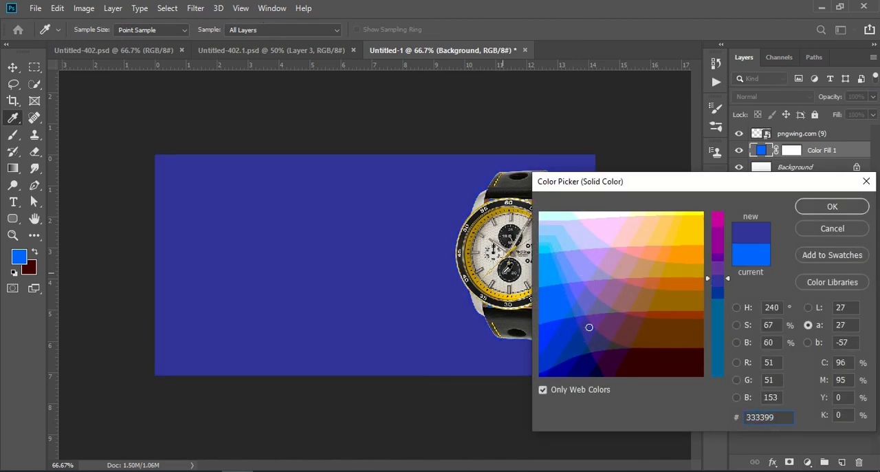
click(470, 256)
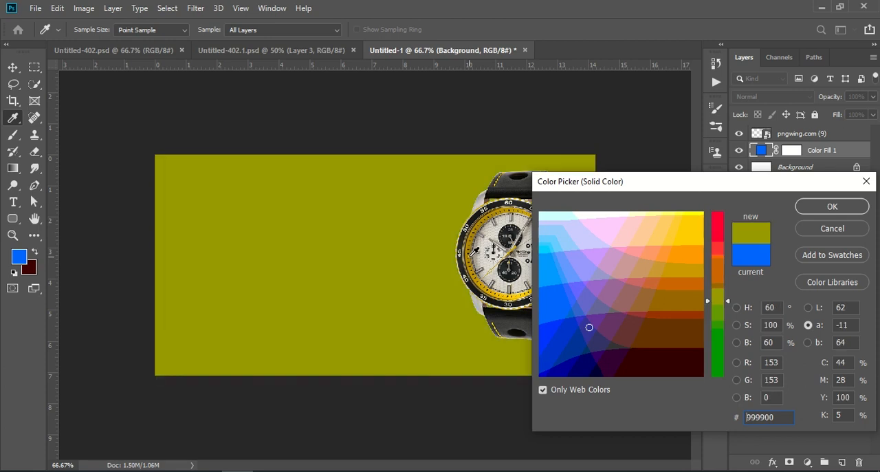
click(576, 279)
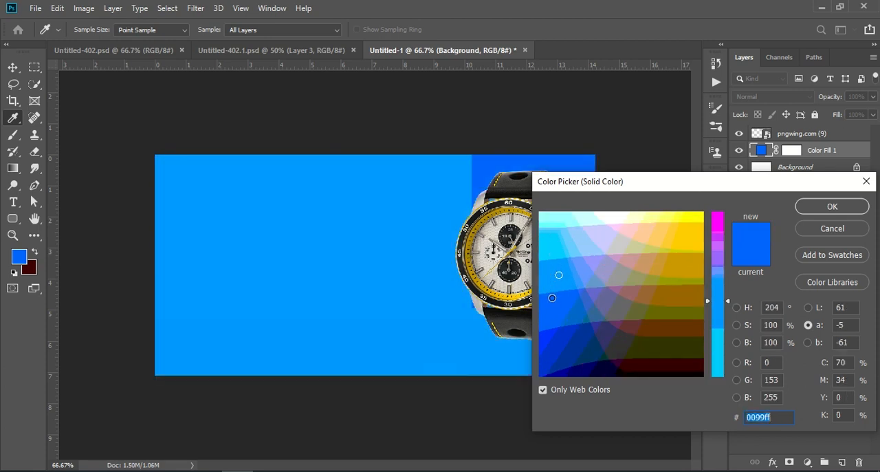
click(552, 312)
click(576, 310)
drag(563, 300, 551, 314)
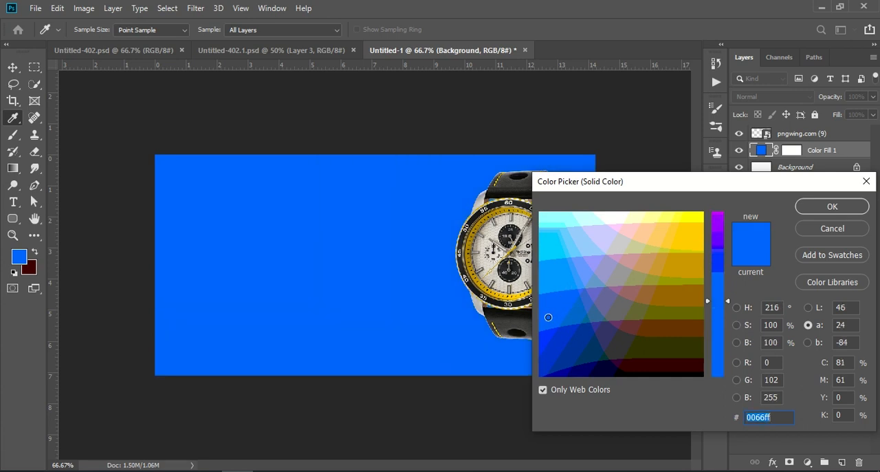
click(812, 209)
click(770, 352)
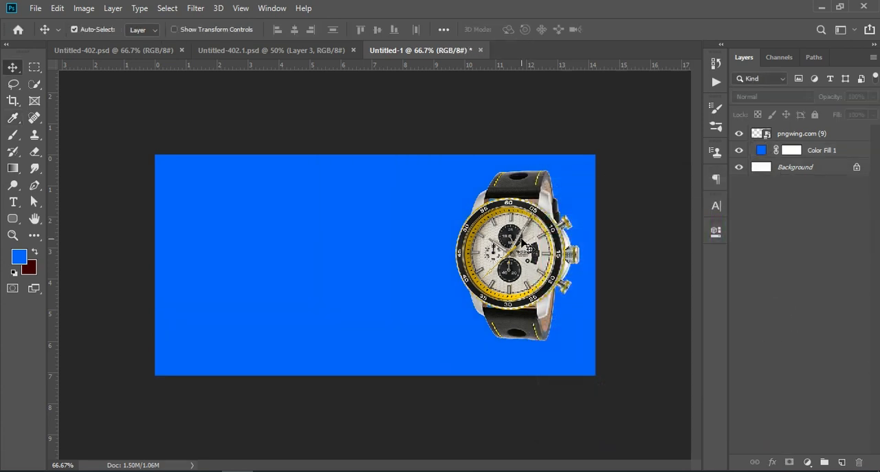
Shift the watch slightly left and set its Camera Raw Filter to Contrast +21, Highlights +19, Shadows +15, Whites +18 and Blacks +19
drag(485, 245, 474, 246)
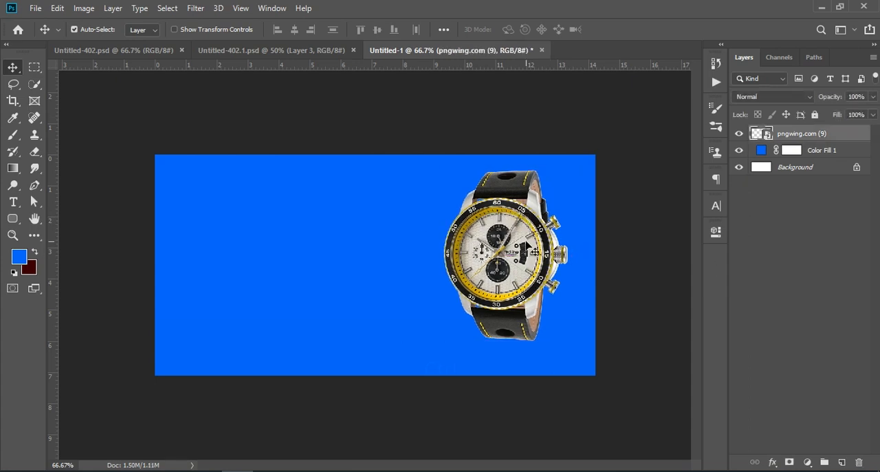
click(789, 276)
click(807, 135)
click(196, 8)
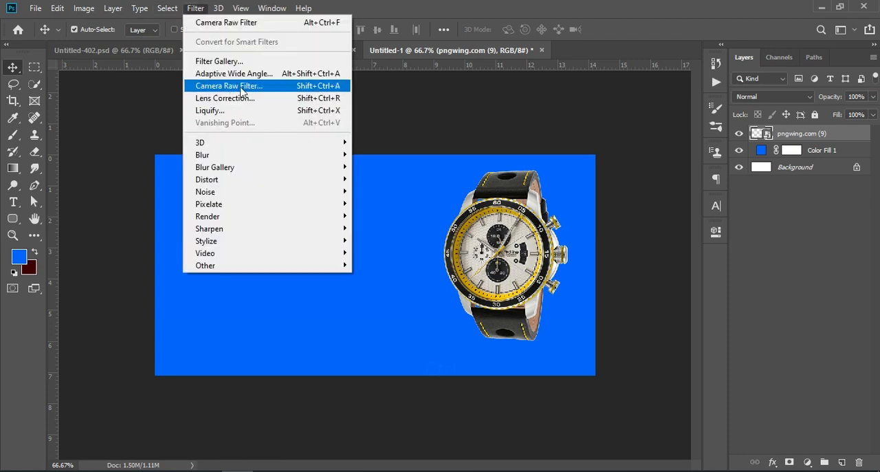
click(268, 88)
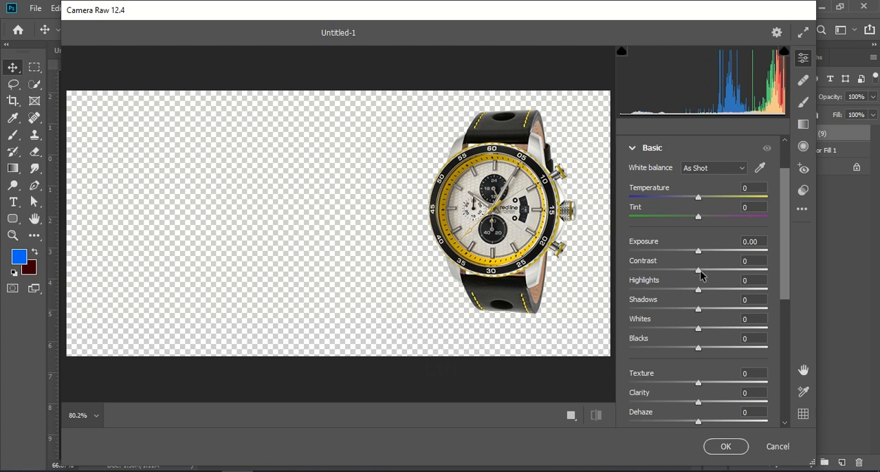
drag(702, 275, 714, 349)
scroll(715, 335, down, 2)
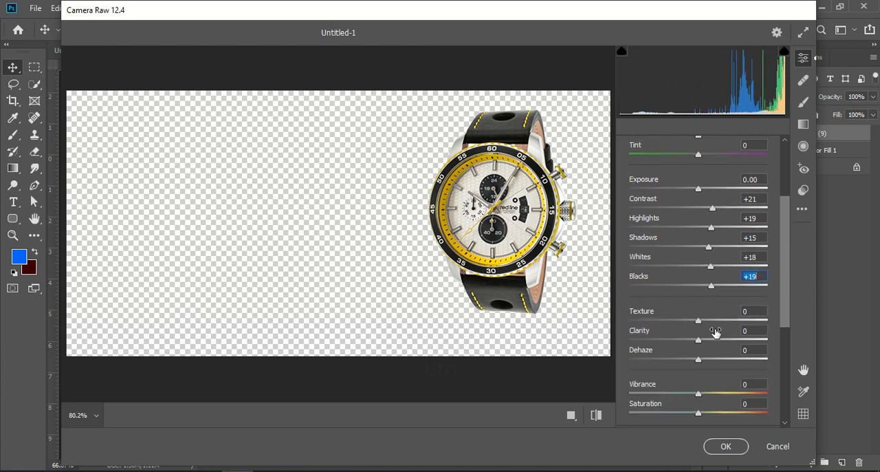
Set Texture to +18, Clarity +28, Dehaze +19, Vibrance +20 and Saturation +15, and apply the Camera Raw Filter to the watch
drag(698, 320, 711, 359)
mouse_move(697, 391)
mouse_down()
mouse_move(713, 399)
mouse_move(711, 389)
mouse_up()
scroll(682, 355, down, 1)
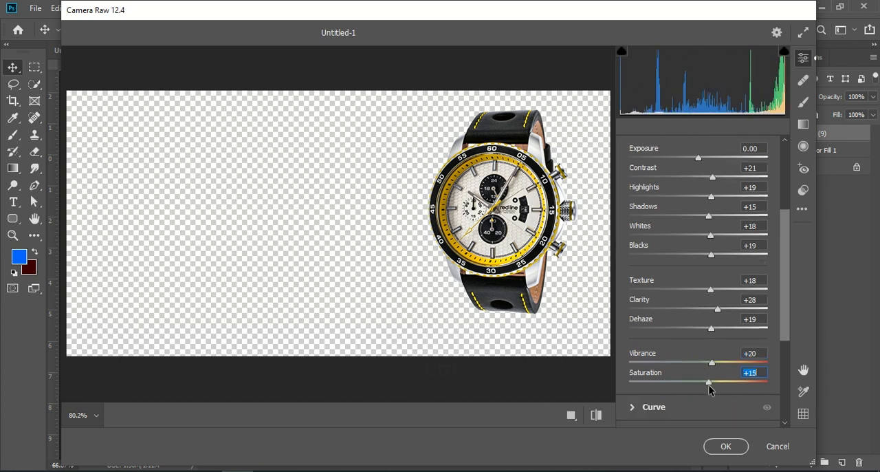
click(726, 445)
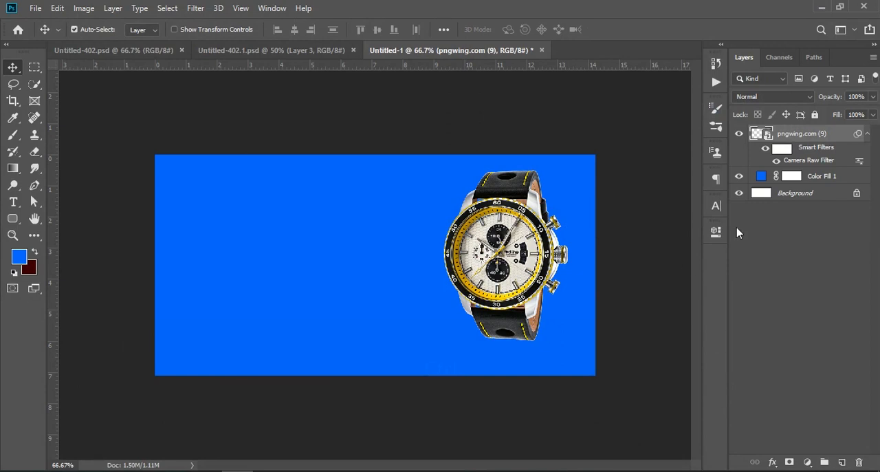
Duplicate the watch layer, flip the copy vertically, and position it just below the original as a reflection
drag(837, 140, 843, 459)
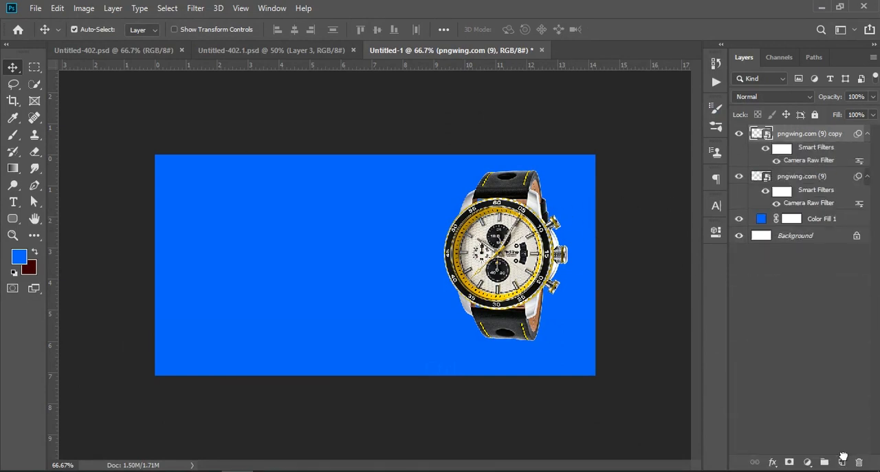
key(ctrl+t)
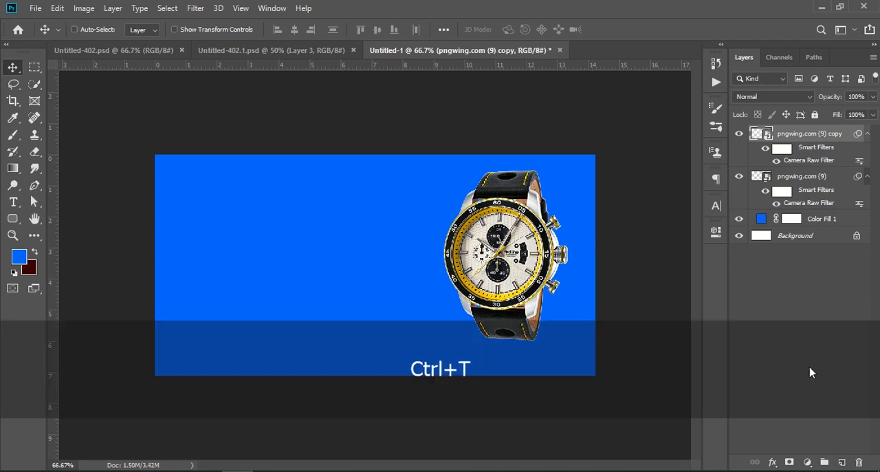
click(454, 252)
drag(507, 231, 508, 405)
key(Return)
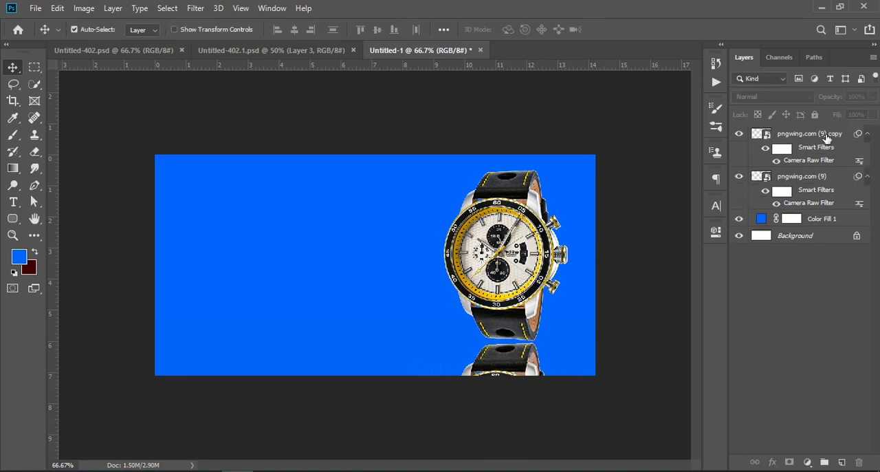
Lower the opacity of the watch copy forming the reflection to about 52%
click(827, 136)
drag(833, 99, 806, 98)
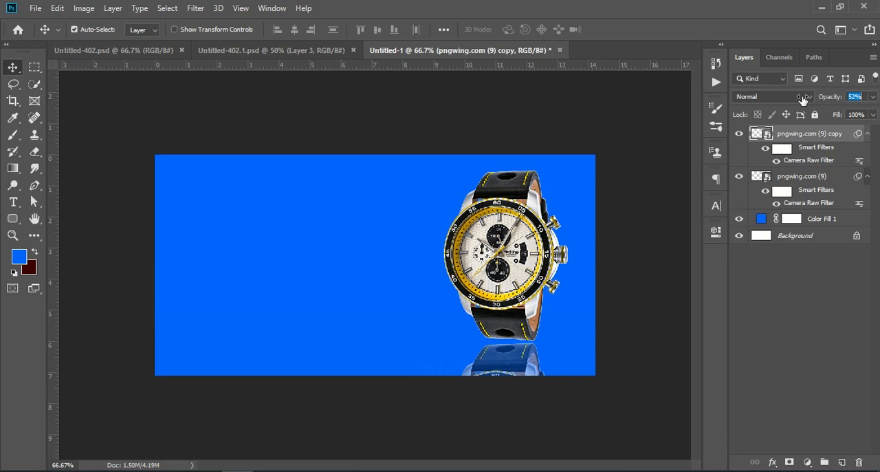
drag(802, 101, 797, 132)
click(790, 321)
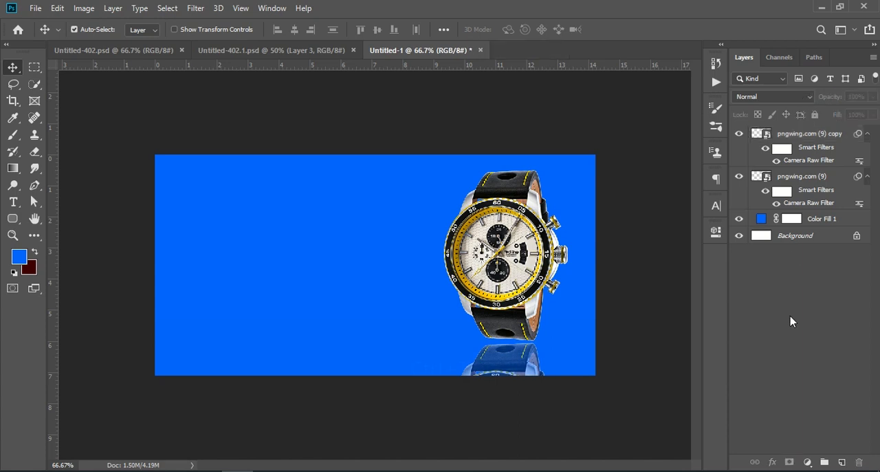
Add a new layer above the watch copy and set up a flattened Soft Round brush with 400 px size and 0% hardness
click(837, 135)
click(841, 462)
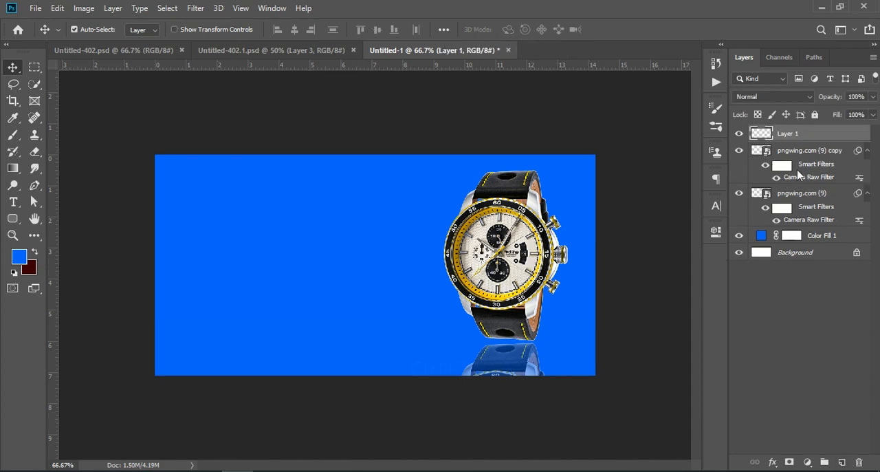
click(12, 135)
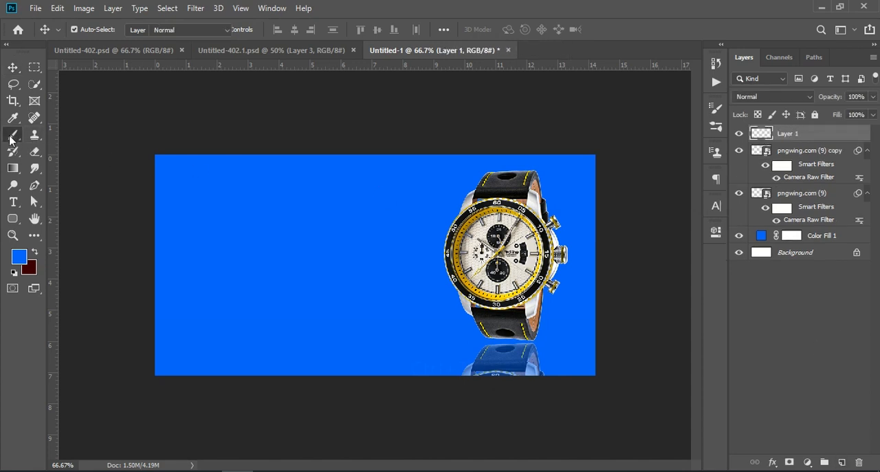
click(92, 32)
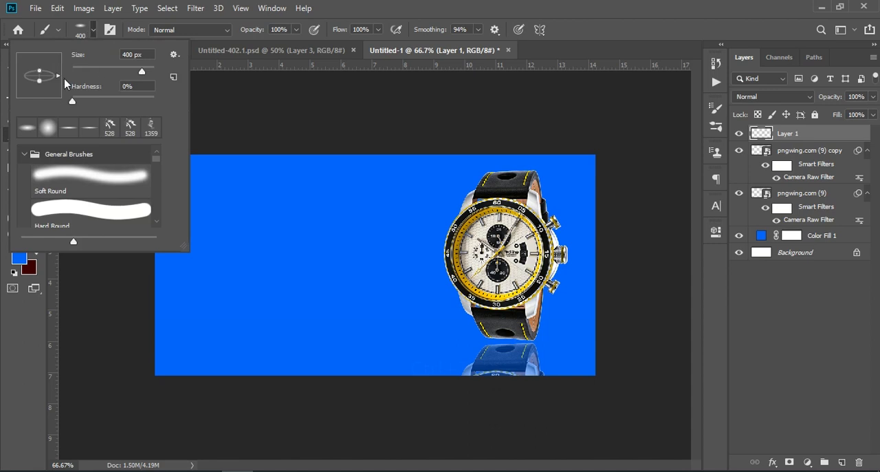
click(49, 131)
mouse_move(36, 62)
mouse_down()
mouse_move(43, 75)
mouse_move(33, 59)
mouse_move(52, 64)
mouse_move(57, 82)
mouse_up()
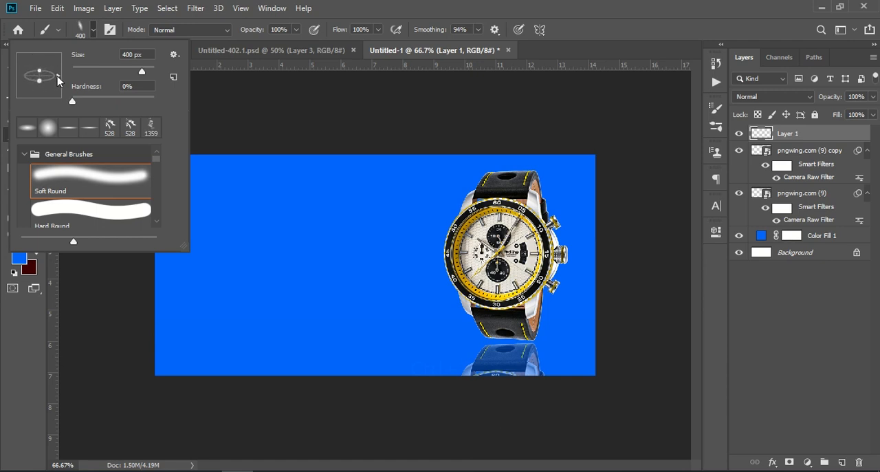
click(26, 324)
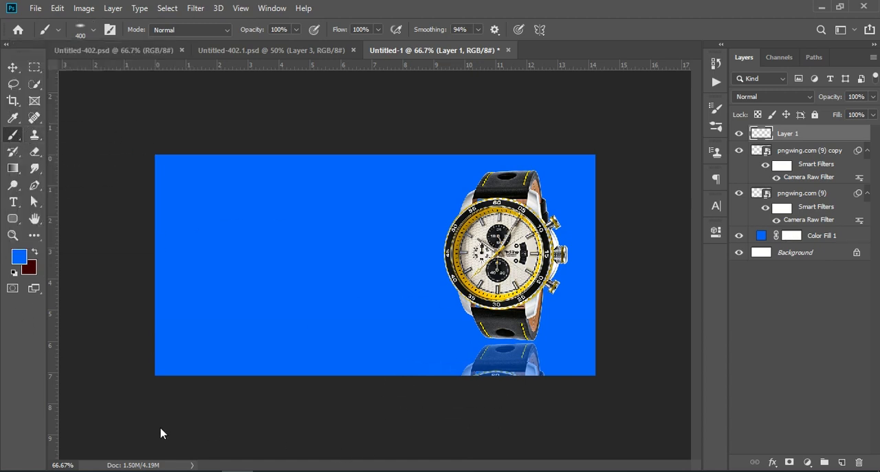
click(92, 28)
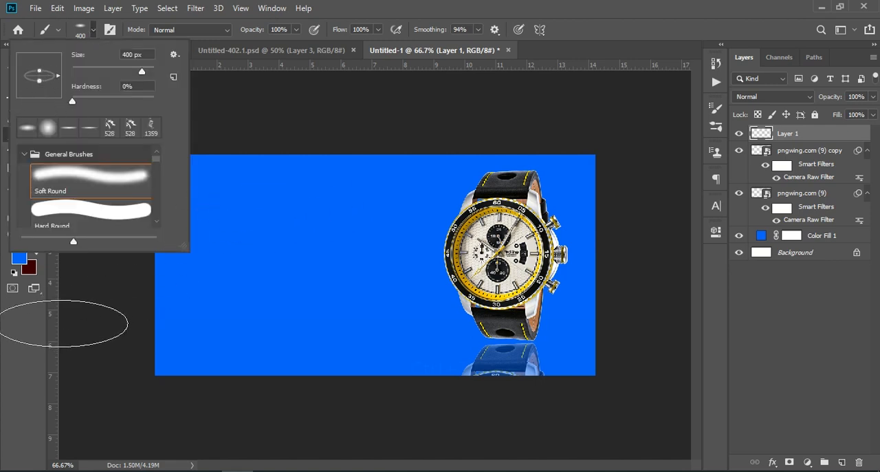
click(24, 335)
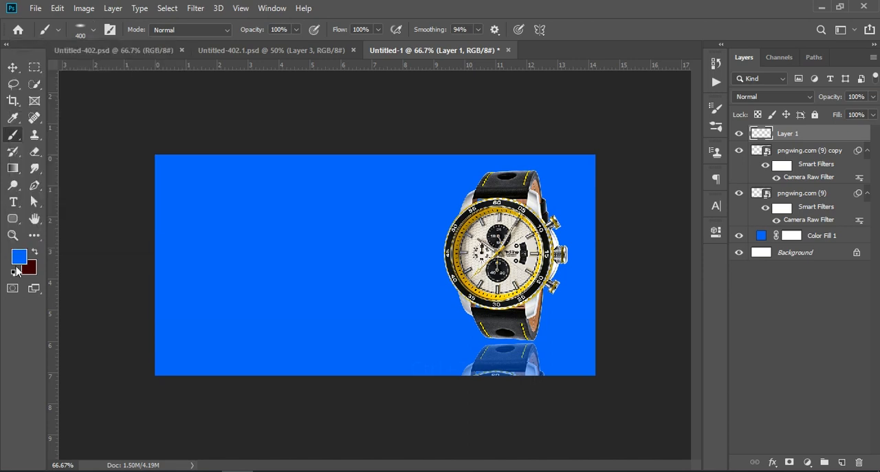
Set the foreground color to #333399 and paint one soft shadow dab over the lower strap of the watch
click(19, 257)
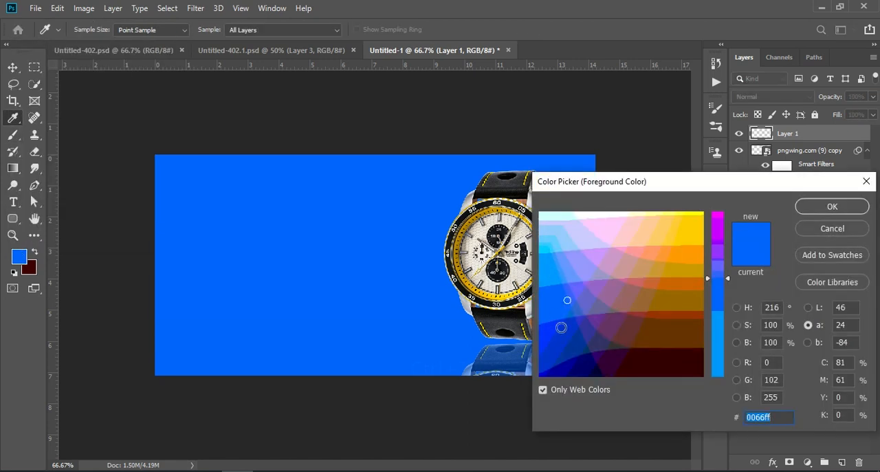
click(563, 332)
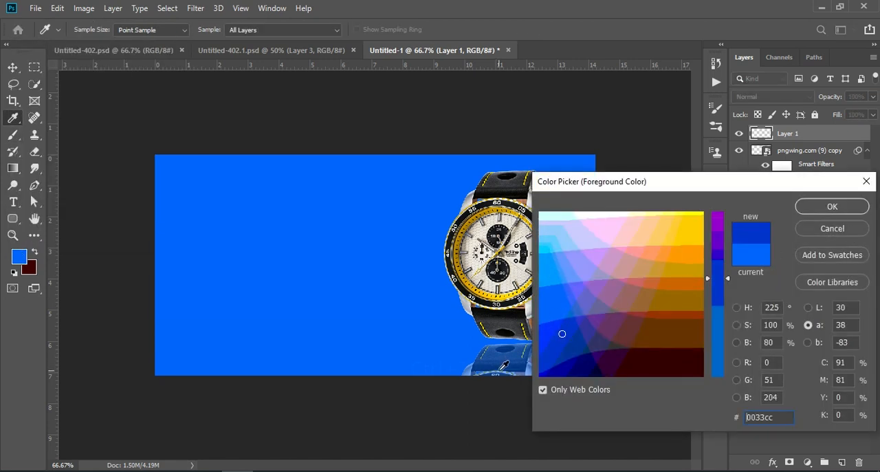
click(573, 348)
click(565, 350)
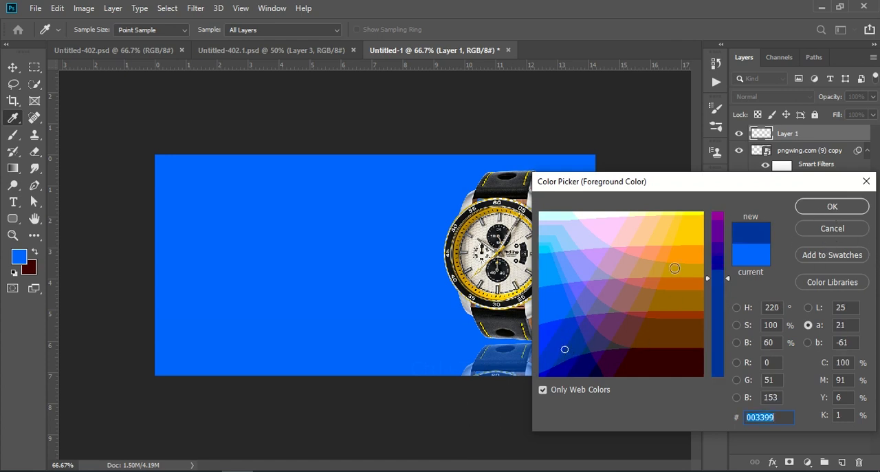
click(585, 335)
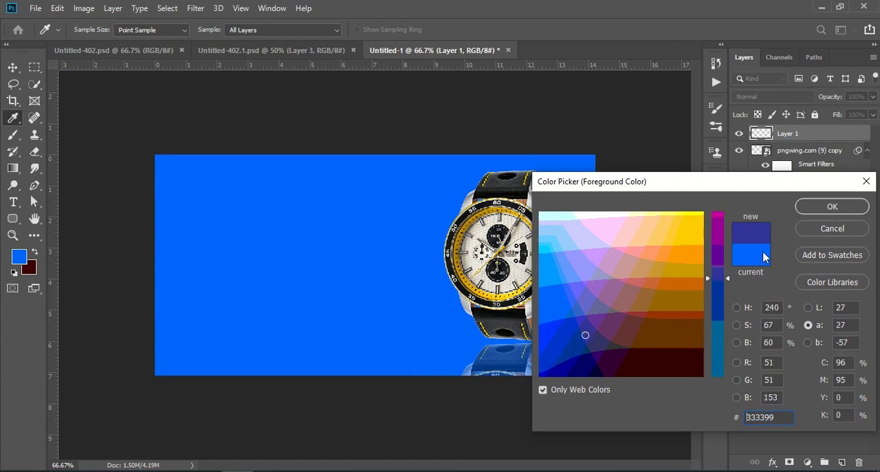
click(825, 207)
key(b)
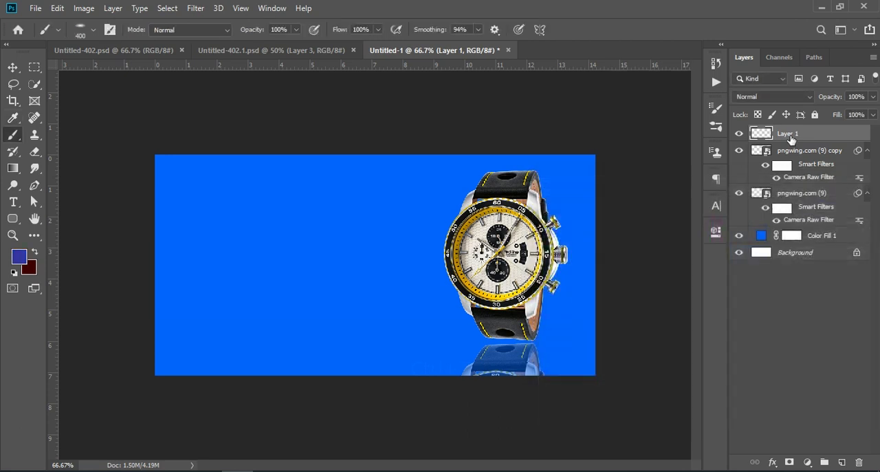
click(510, 333)
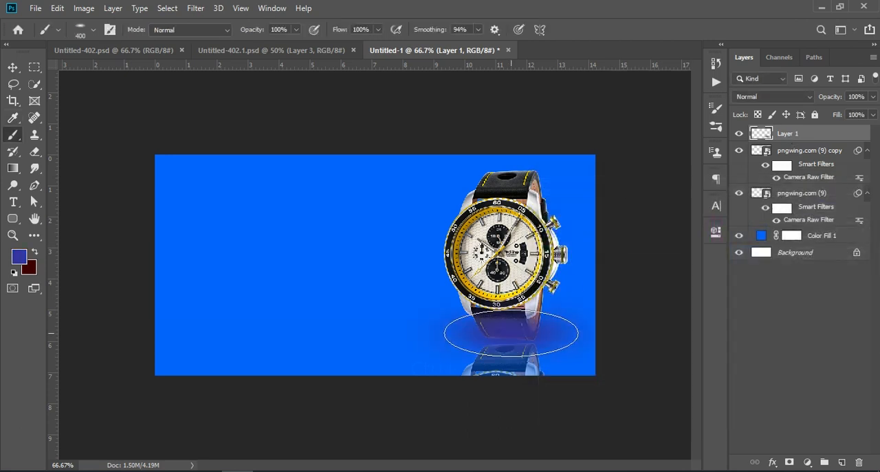
Enlarge the painted shadow to about 118% and move its layer beneath both watch layers
drag(834, 136, 825, 186)
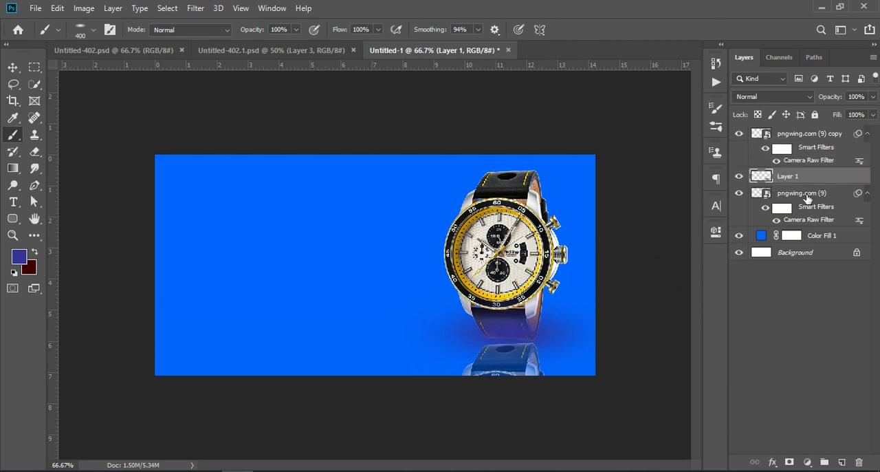
key(ctrl+t)
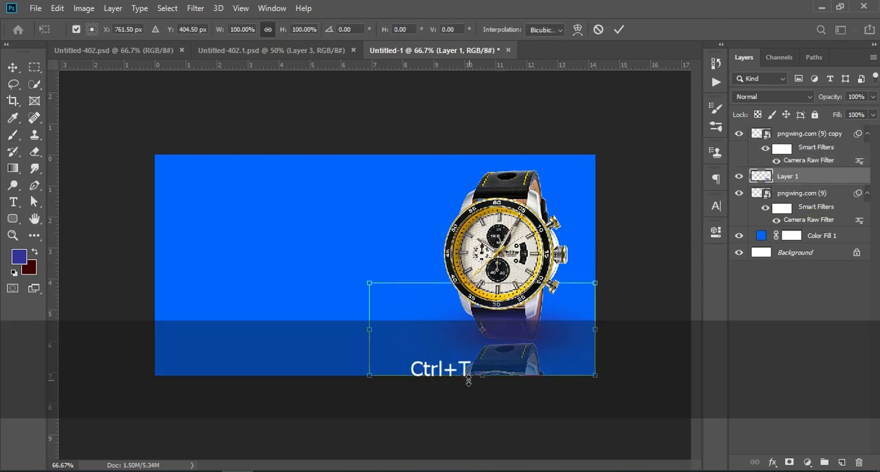
drag(463, 380, 482, 389)
mouse_move(561, 334)
mouse_down()
mouse_move(564, 309)
mouse_move(563, 329)
mouse_up()
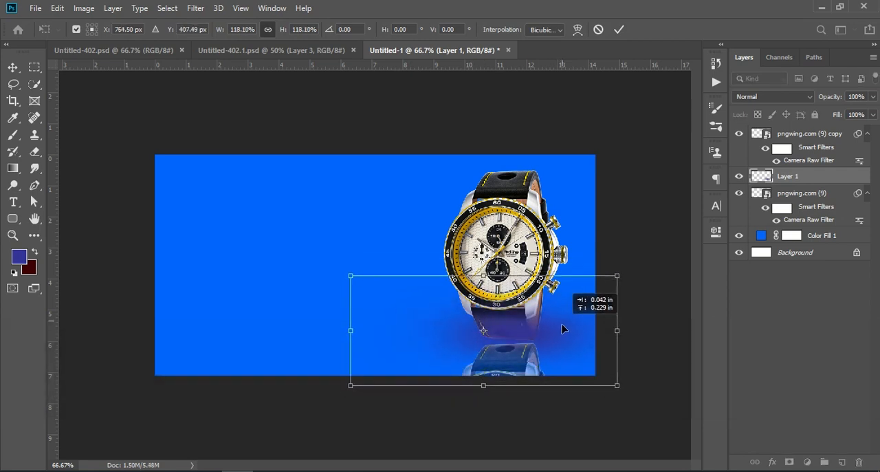
drag(789, 178, 796, 221)
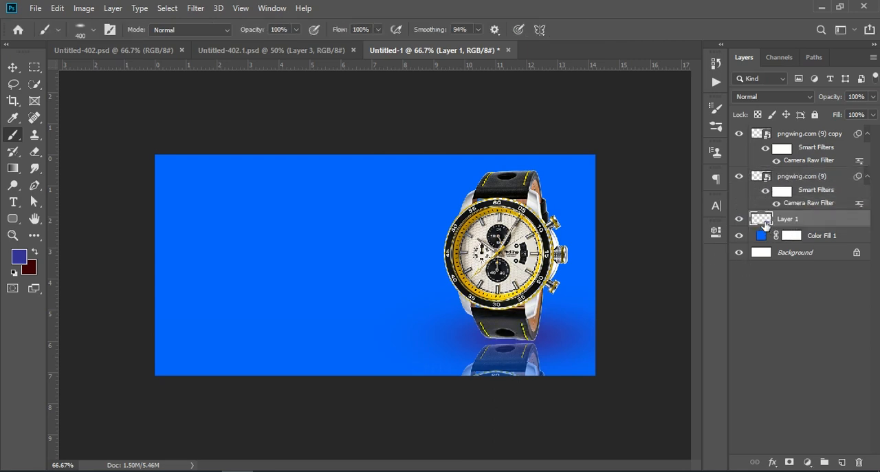
Replace the shadow layer with a new empty layer above the blue fill, and try a #9999ff dab at the watch's base
click(858, 462)
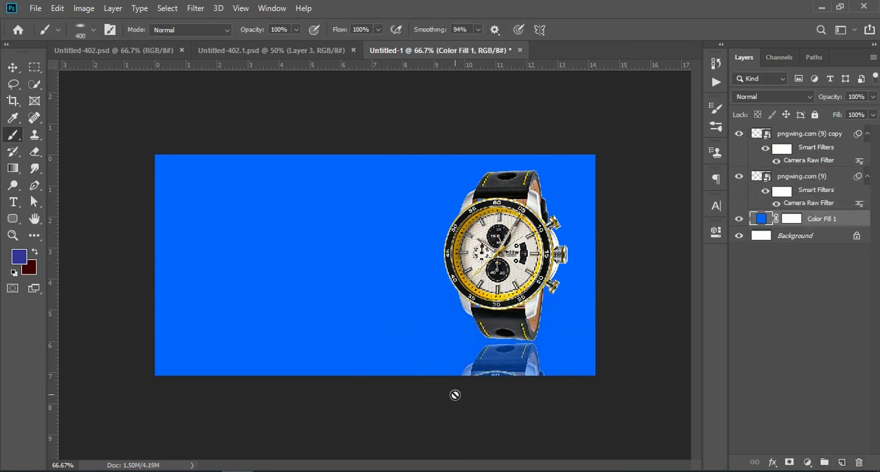
click(19, 257)
click(579, 268)
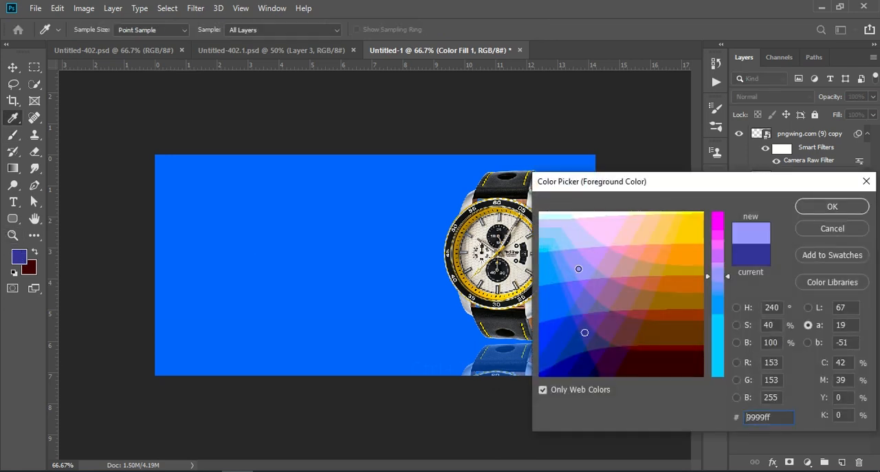
click(833, 209)
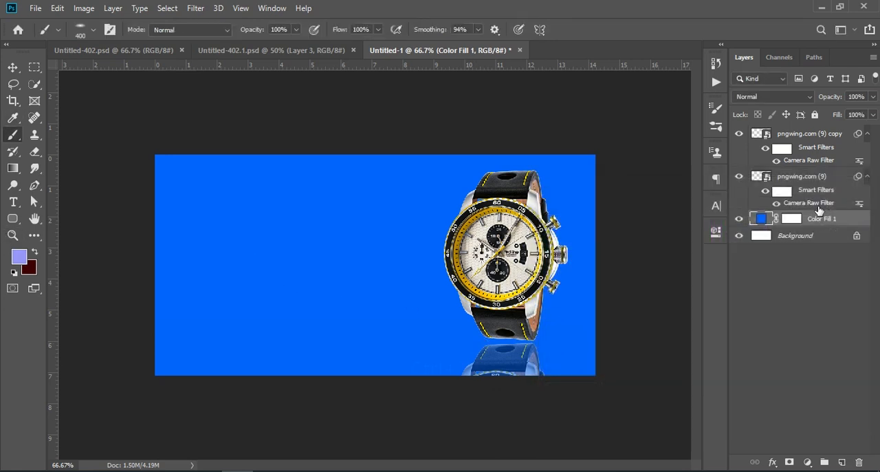
click(848, 465)
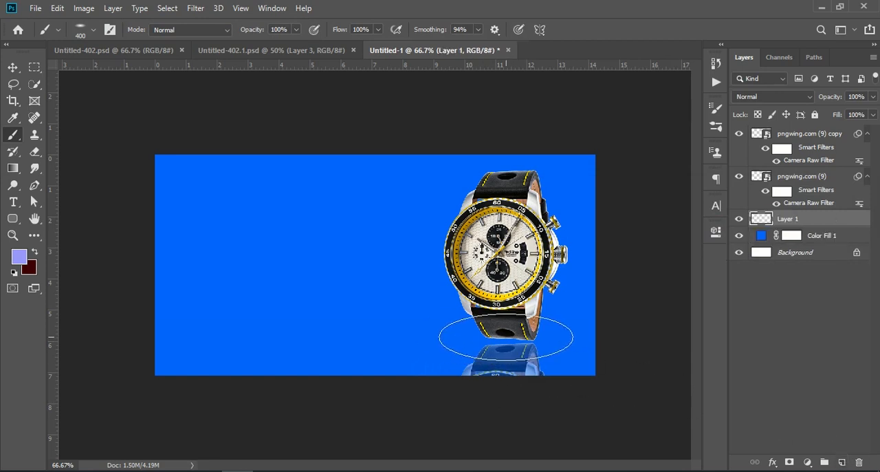
click(511, 337)
key(ctrl+z)
Set the foreground color to #6666cc and paint a soft dab at the base of the watch
click(19, 257)
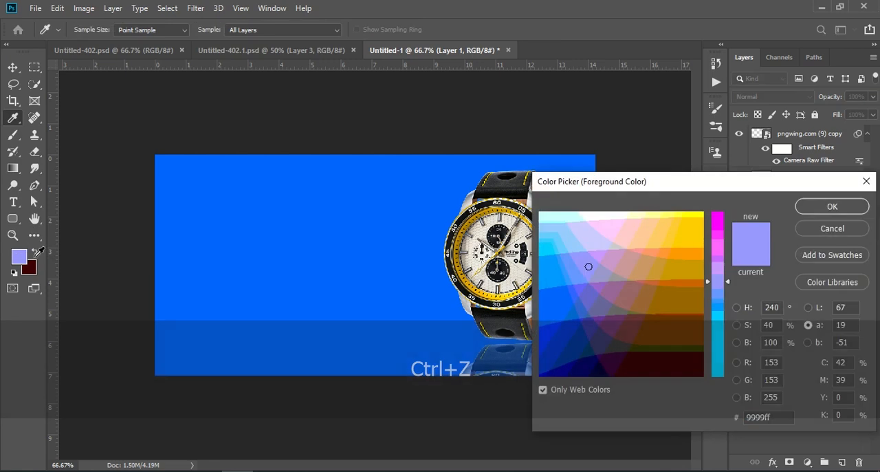
click(586, 299)
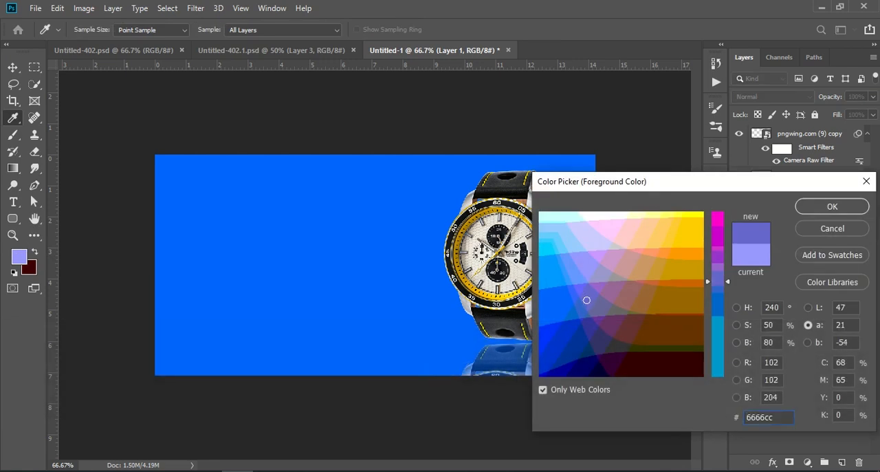
click(847, 212)
click(503, 337)
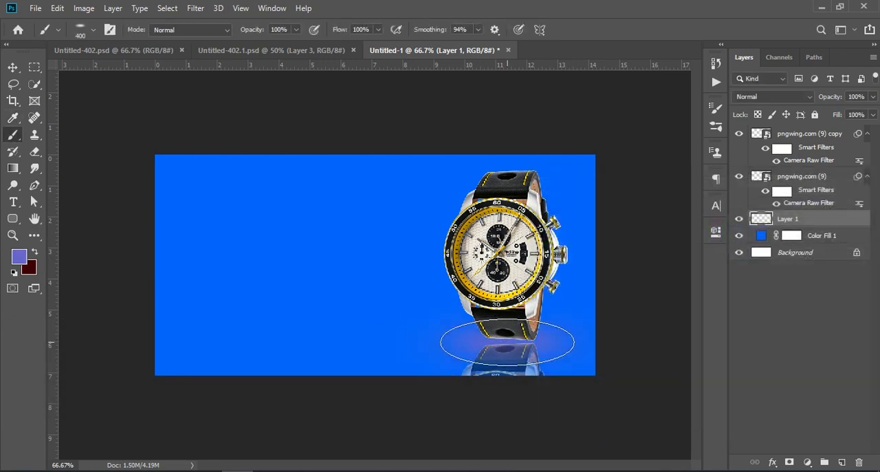
Try a #663399 dab at the watch's base, and undo the brush dabs on the new layer
click(17, 258)
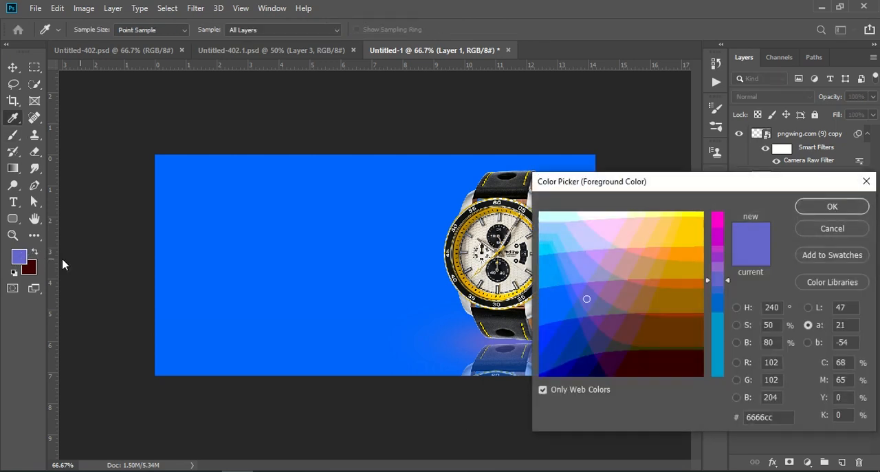
click(595, 321)
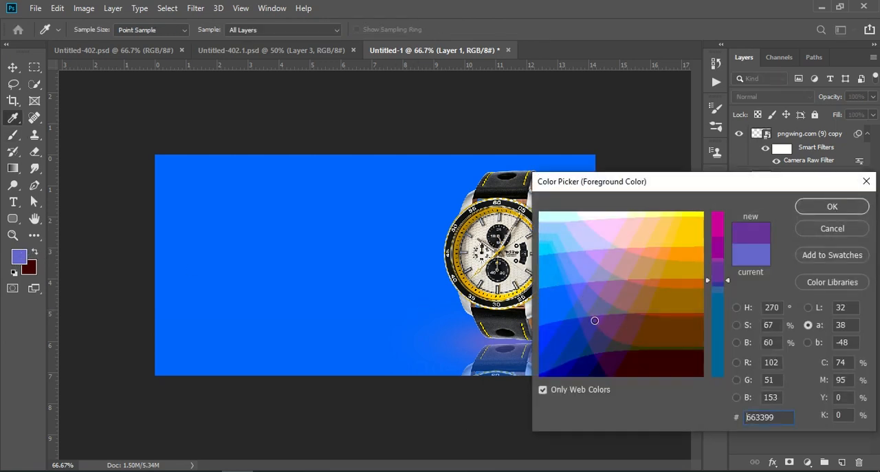
click(832, 206)
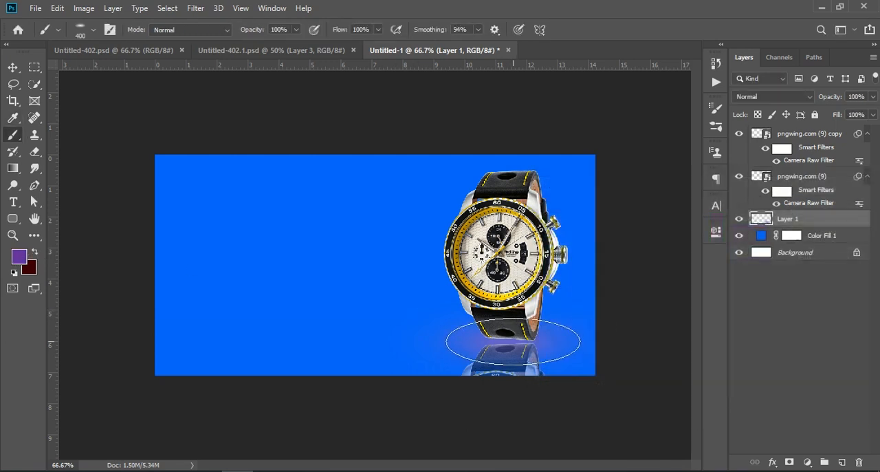
click(519, 336)
key(ctrl+z)
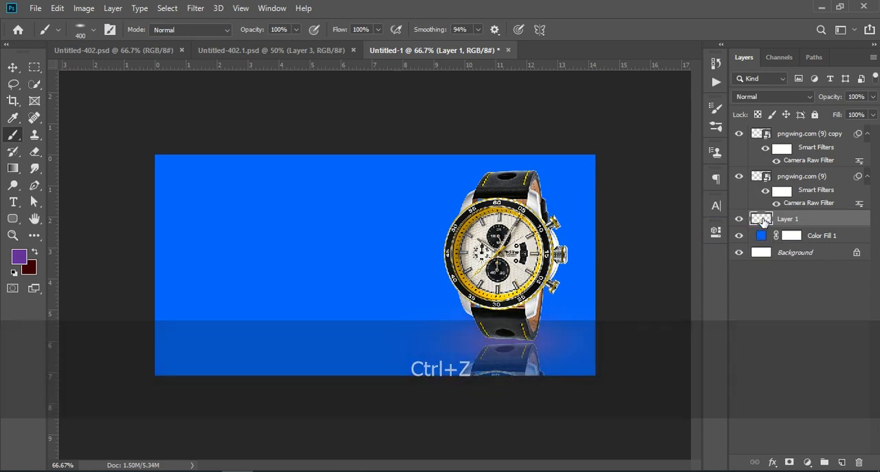
key(ctrl+z)
key(ctrl+z)
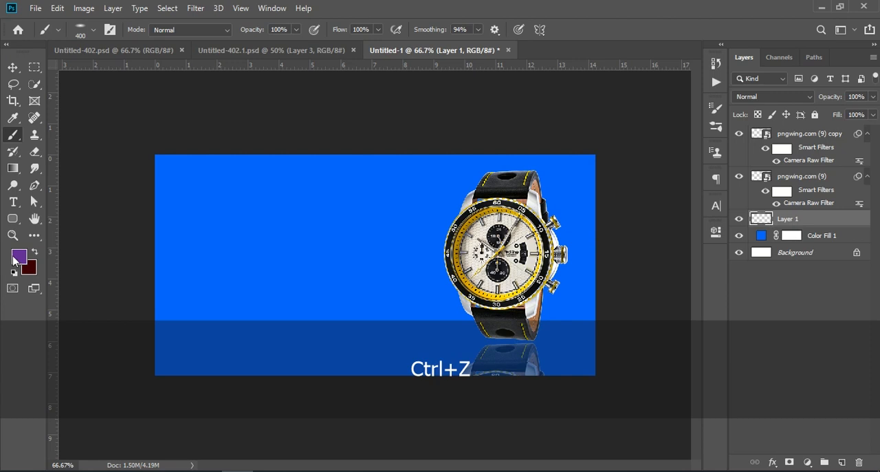
Set the foreground color to #3366cc and paint a soft dab at the watch's base
click(19, 256)
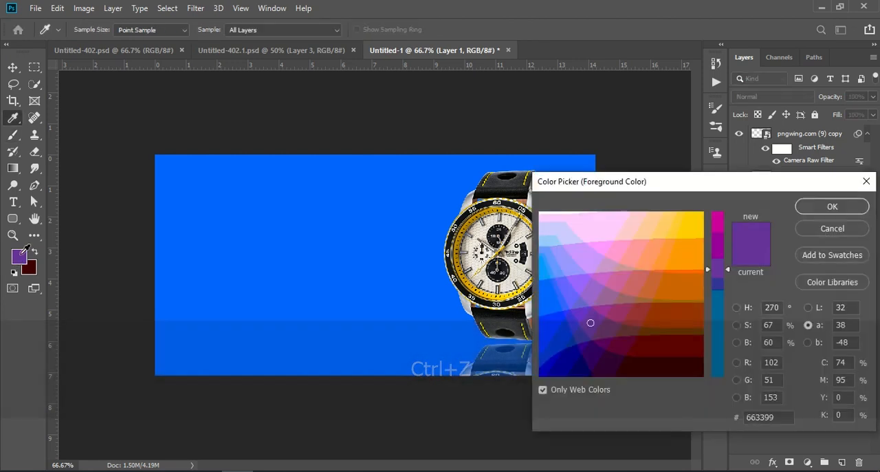
click(405, 241)
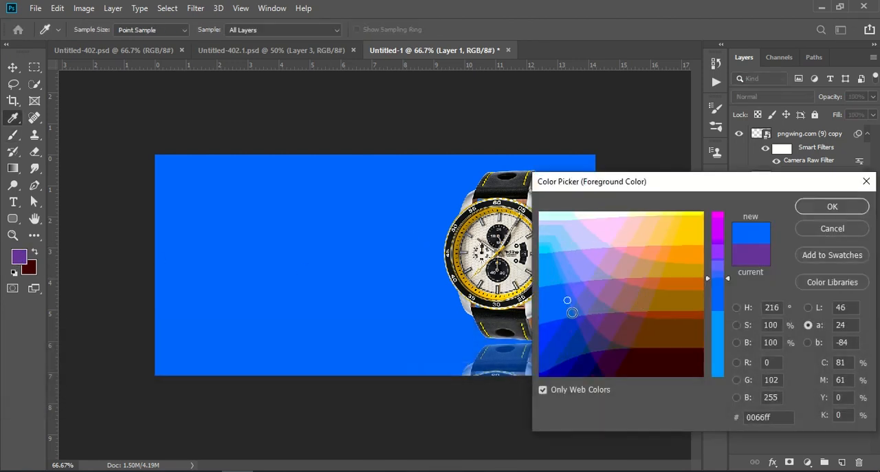
click(572, 312)
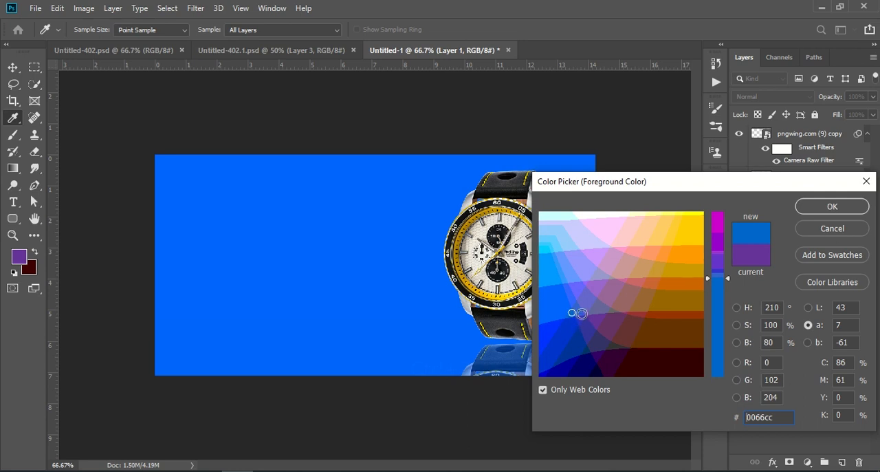
click(582, 313)
click(830, 207)
key(b)
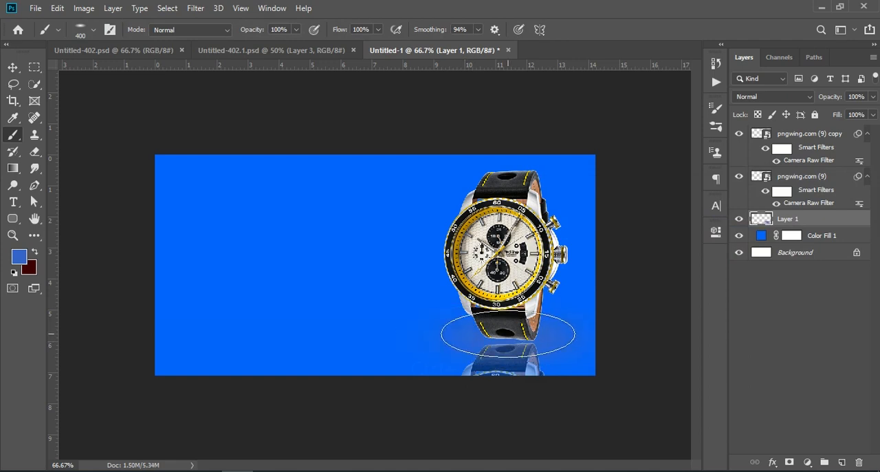
Paint a soft #0099ff glow at the watch's base and reduce the glow layer's opacity to 80%
click(20, 258)
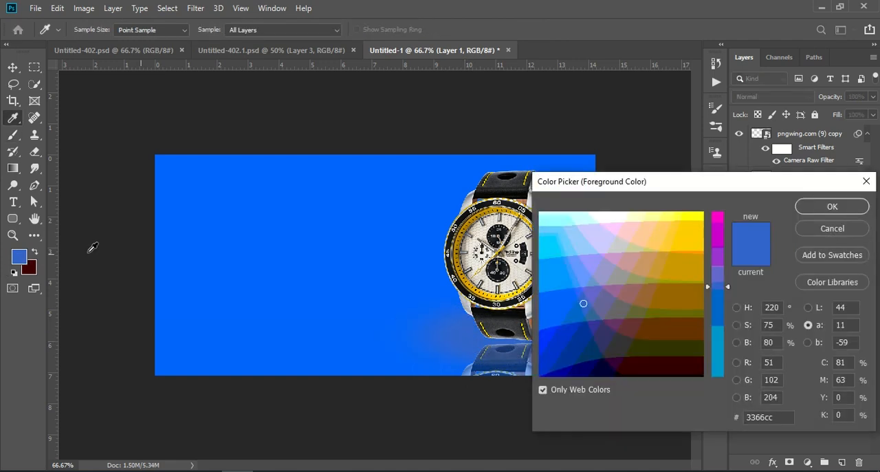
click(553, 265)
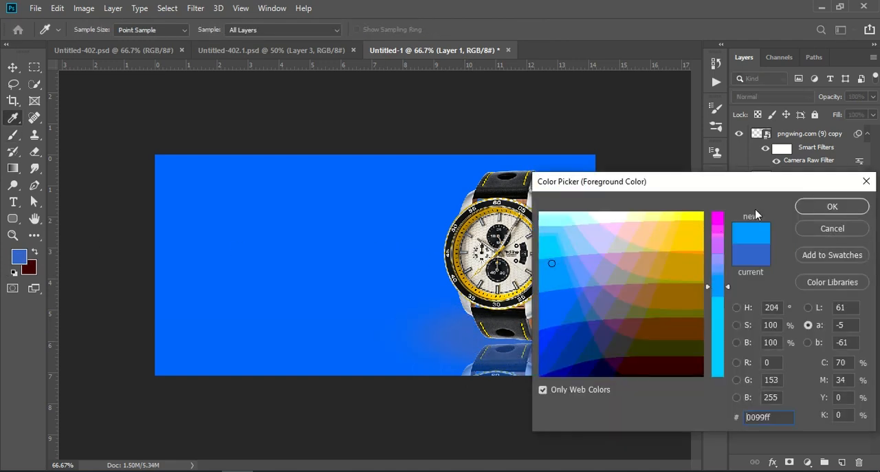
click(829, 208)
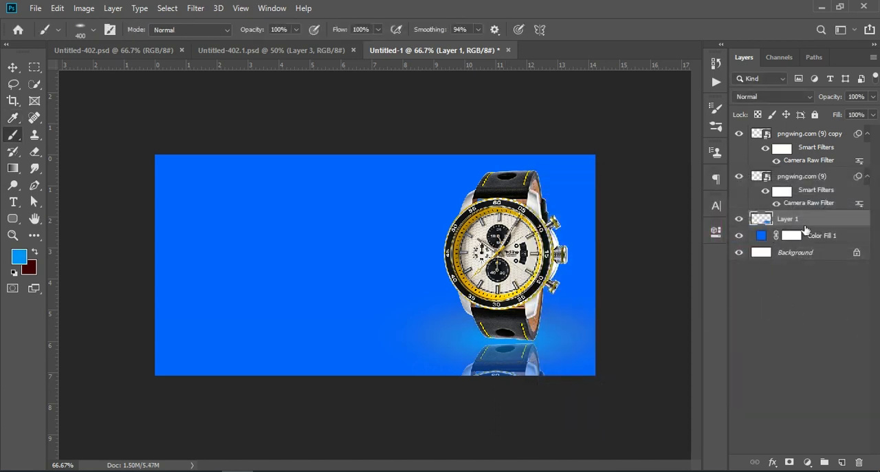
drag(833, 101, 816, 100)
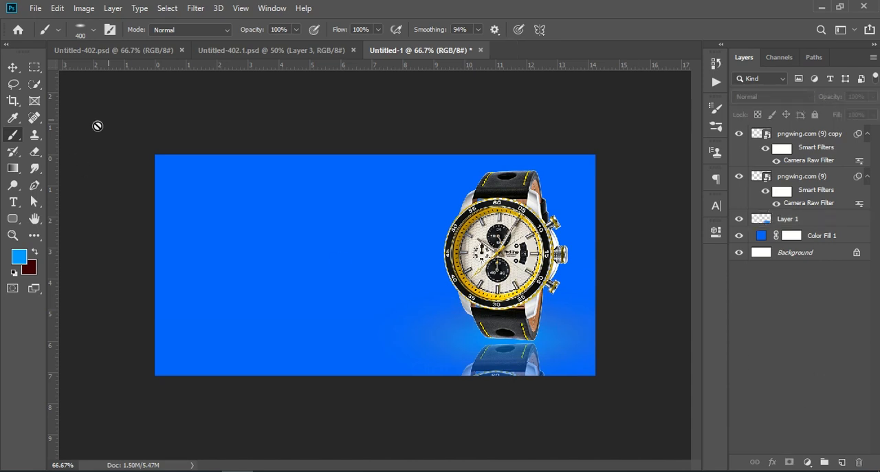
Copy the sale text group from Untitled-402.psd into the Untitled-1 banner and position it in the empty area beside the watch
click(159, 50)
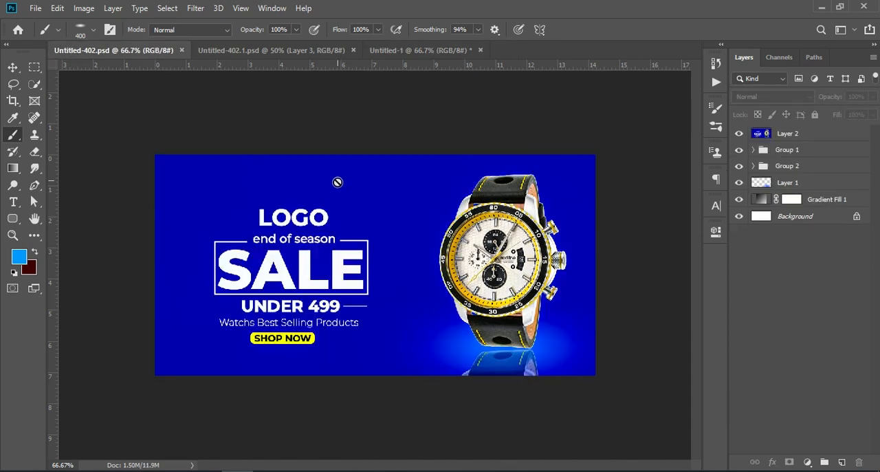
drag(798, 150, 319, 264)
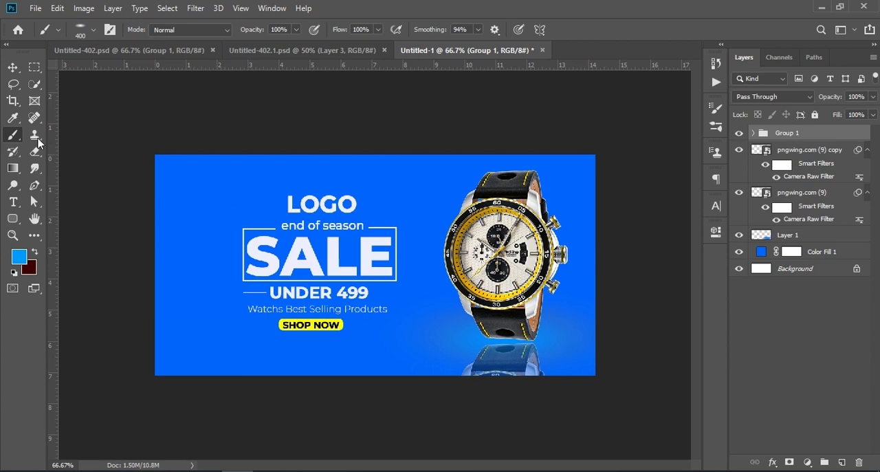
click(13, 66)
key(ctrl)
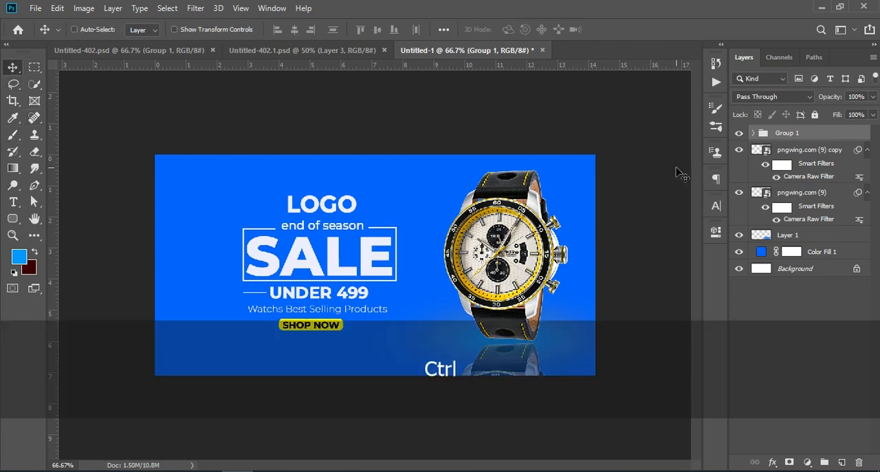
key(ctrl+t)
drag(365, 255, 329, 263)
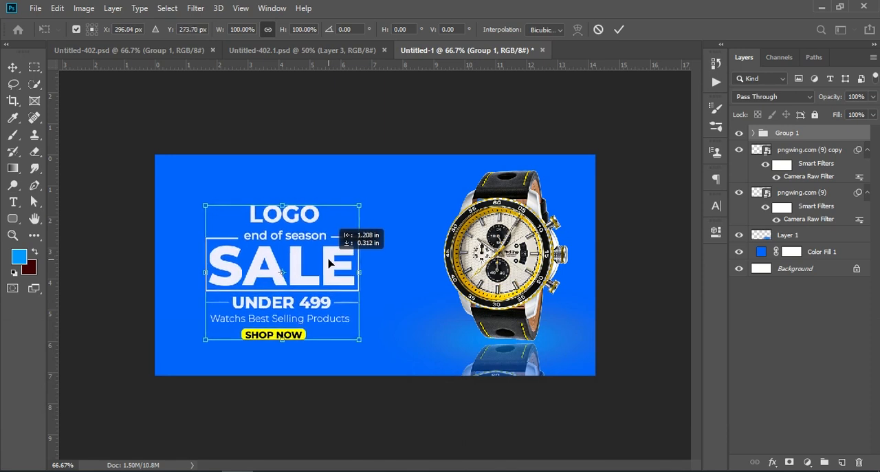
key(Return)
In Untitled-402.psd, hide the merged top layer and toggle the watch group and the glow layer to inspect how they are built
click(168, 51)
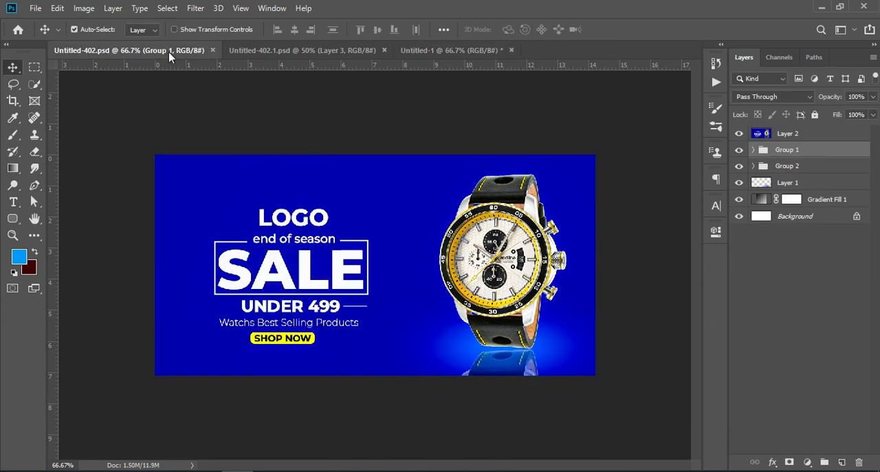
click(739, 133)
click(739, 166)
click(739, 167)
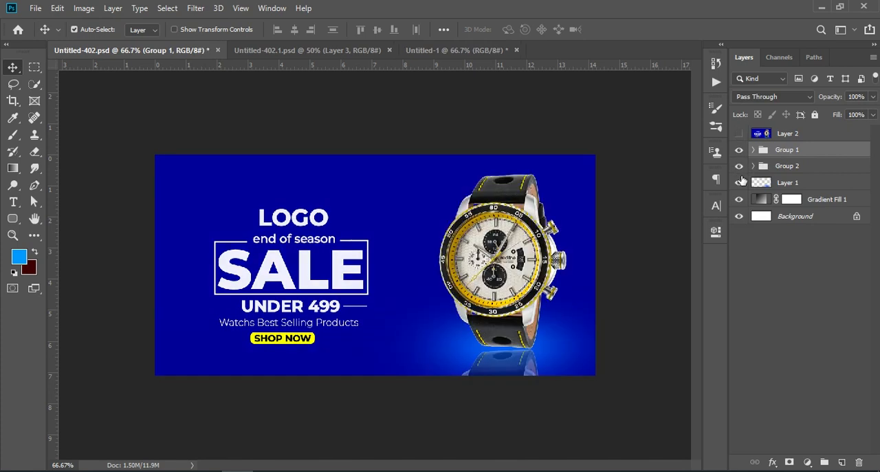
click(739, 183)
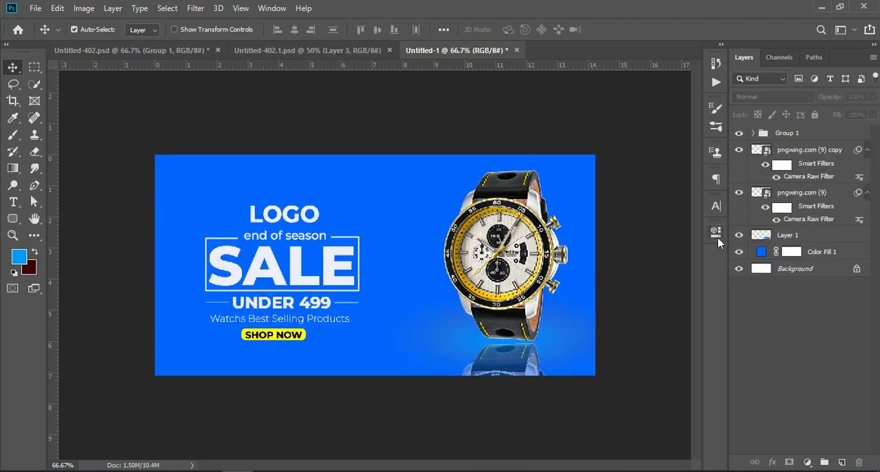
Change the background color fill in the Untitled-1 banner to #000099
double_click(761, 252)
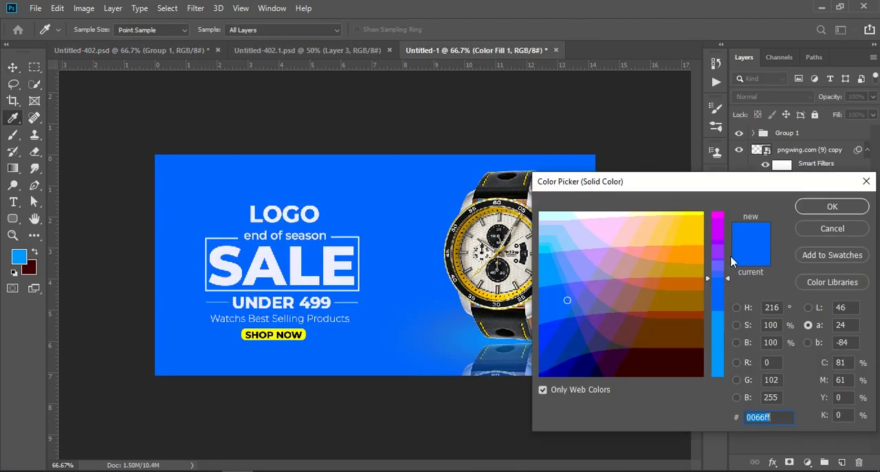
drag(567, 300, 568, 330)
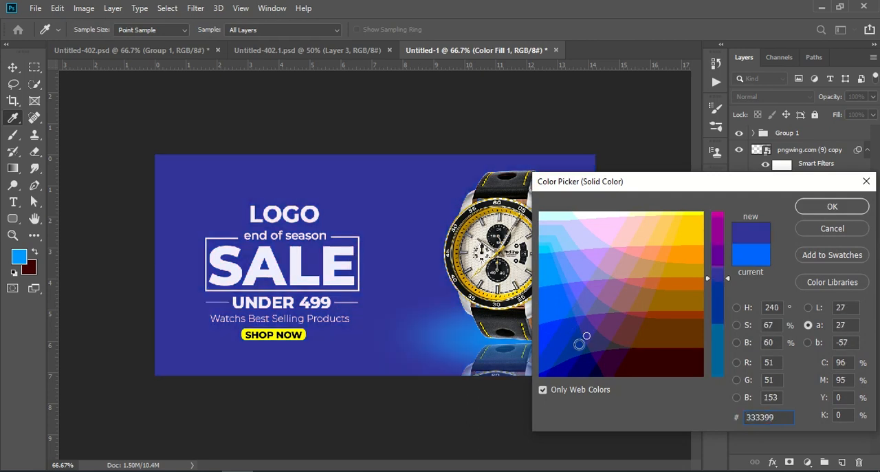
click(571, 354)
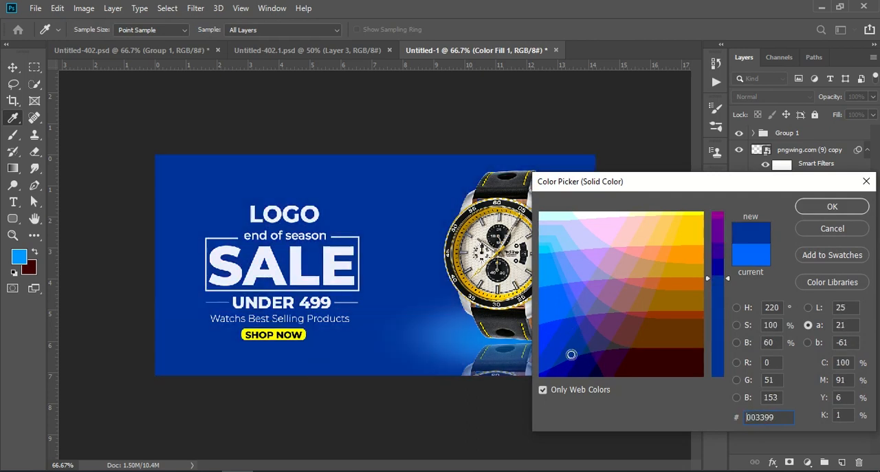
mouse_move(571, 357)
mouse_down()
mouse_move(575, 350)
mouse_move(582, 359)
mouse_move(574, 341)
mouse_move(584, 337)
mouse_move(565, 350)
mouse_move(566, 367)
mouse_up()
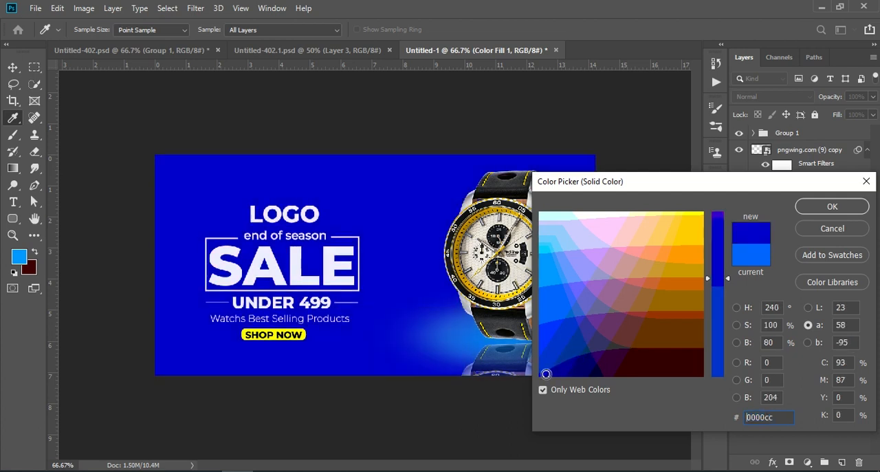
click(831, 207)
Scale the glow layer to 94.38%, shift it slightly under the watch's base, and lower its opacity
click(789, 238)
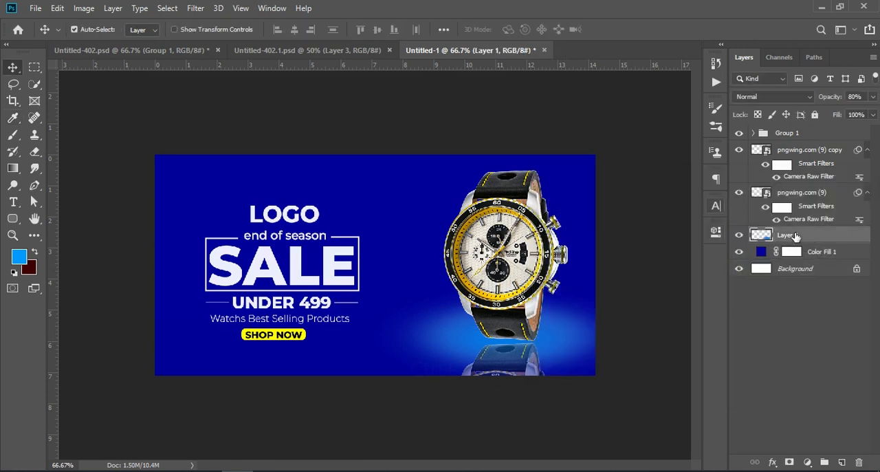
key(ctrl+t)
mouse_move(484, 376)
mouse_down()
mouse_move(486, 417)
mouse_move(493, 373)
mouse_up()
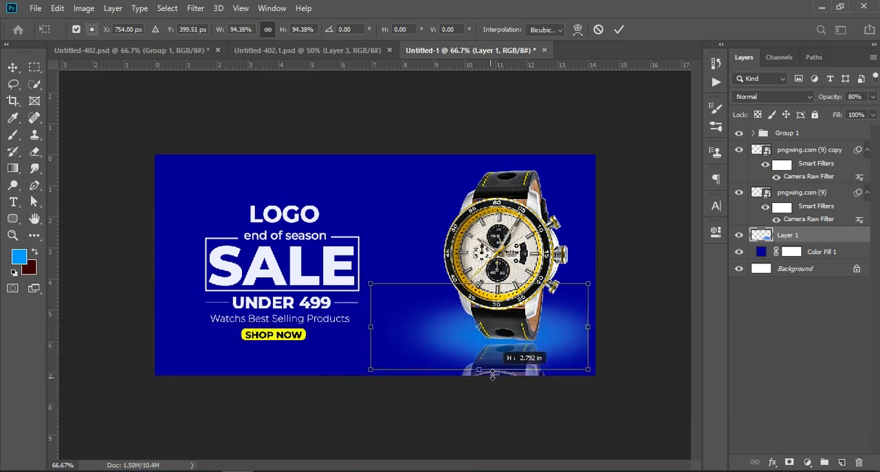
drag(556, 349, 558, 358)
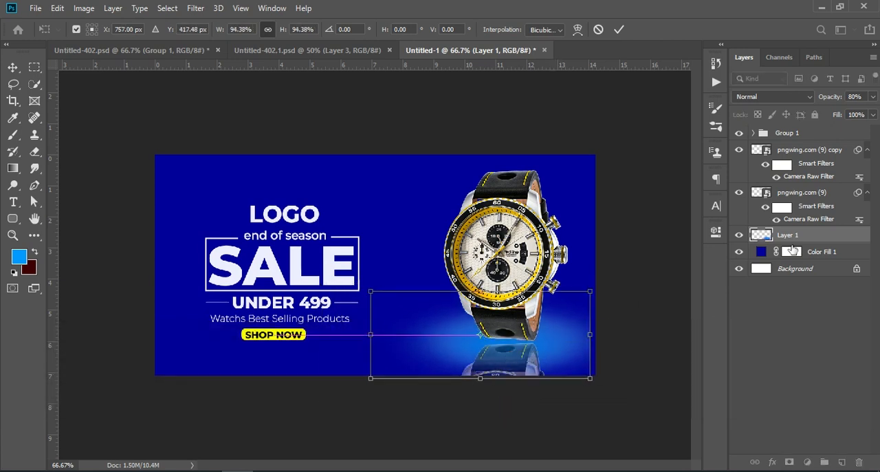
drag(832, 97, 813, 102)
drag(564, 350, 566, 348)
key(Return)
click(778, 346)
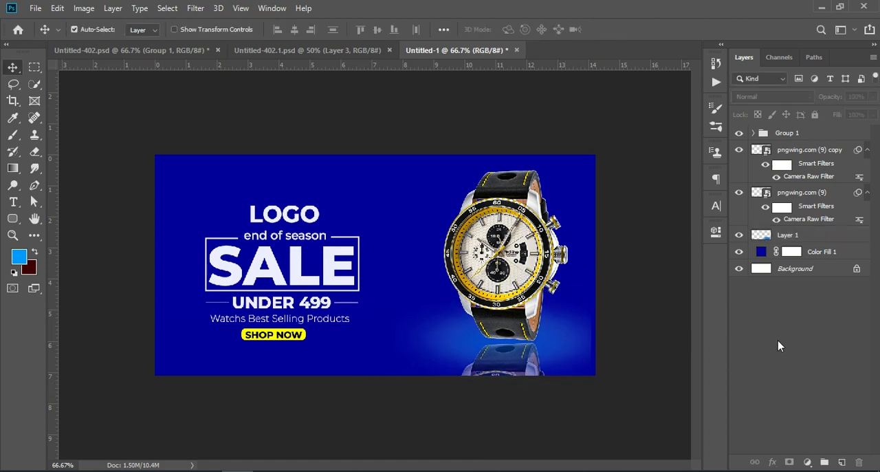
Stamp all visible layers into a new merged layer above the text group and open it in the Camera Raw Filter
click(797, 136)
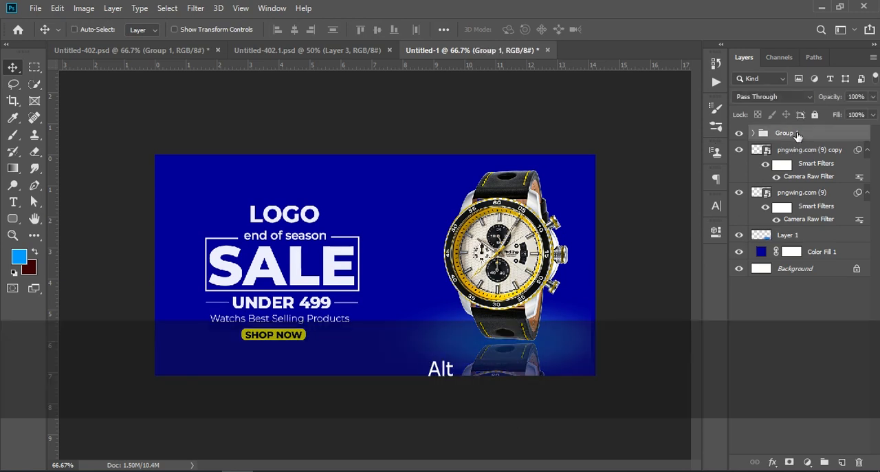
key(ctrl+shift+alt+e)
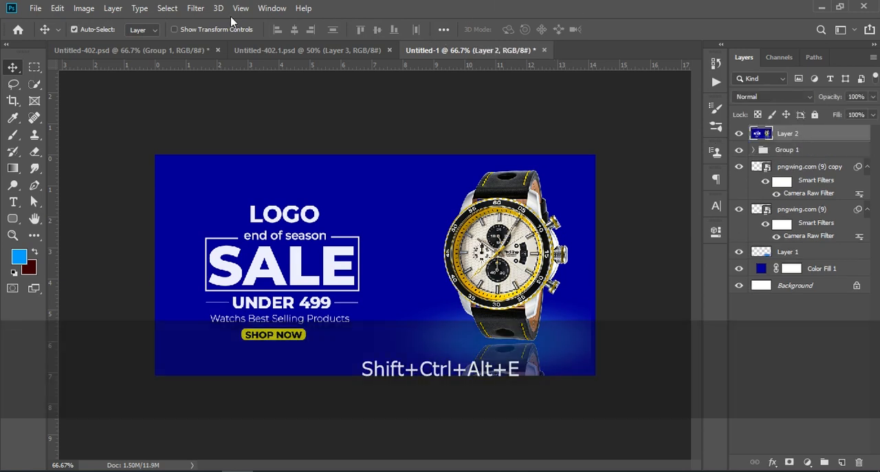
click(196, 8)
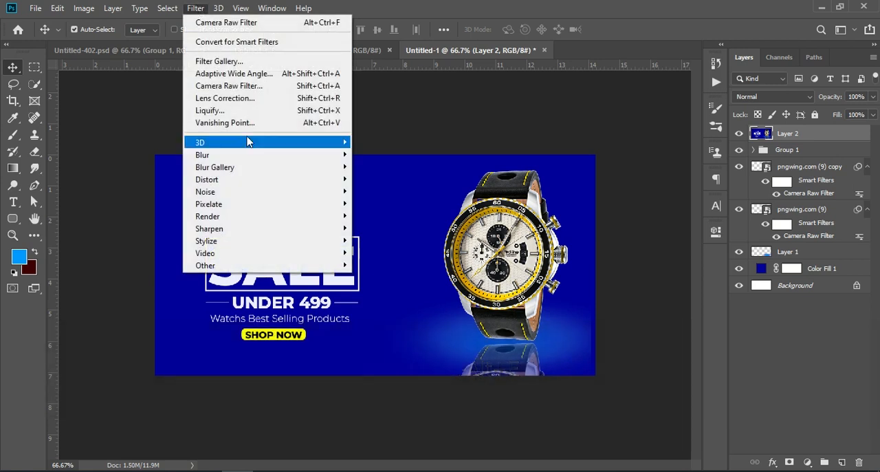
click(270, 88)
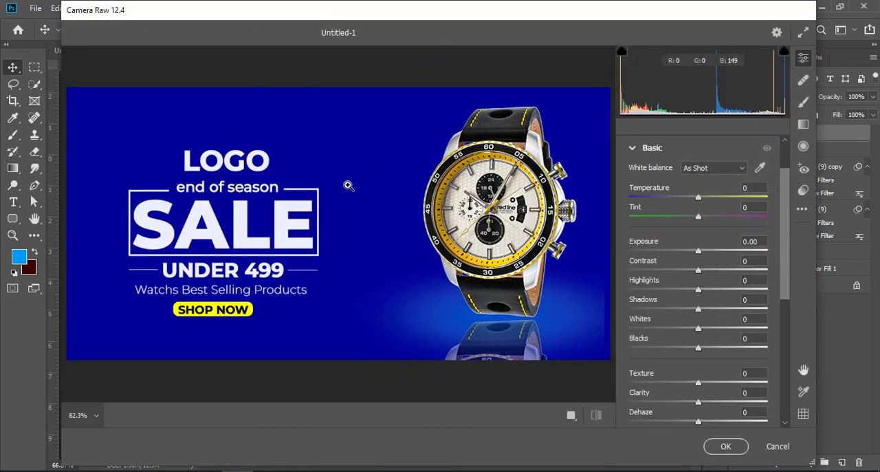
Apply Contrast +12, Highlights +18, Shadows +10, Whites +16, Blacks +19, Texture +12, Clarity +17, Dehaze +16, Vibrance +17 and Saturation +25 to the merged layer
drag(700, 270, 713, 353)
drag(698, 383, 710, 422)
scroll(731, 365, down, 2)
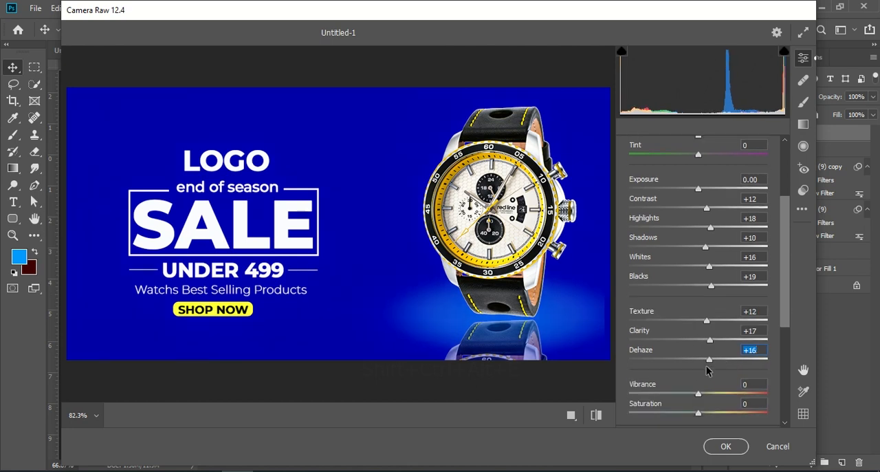
drag(698, 394, 715, 416)
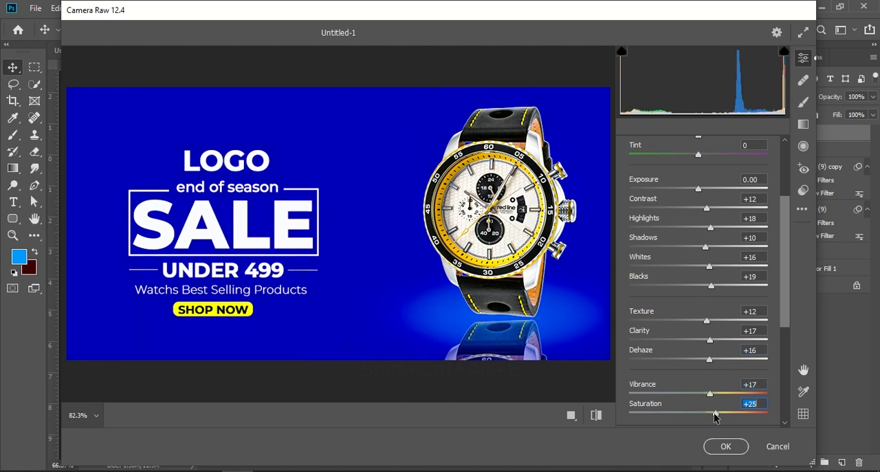
click(725, 446)
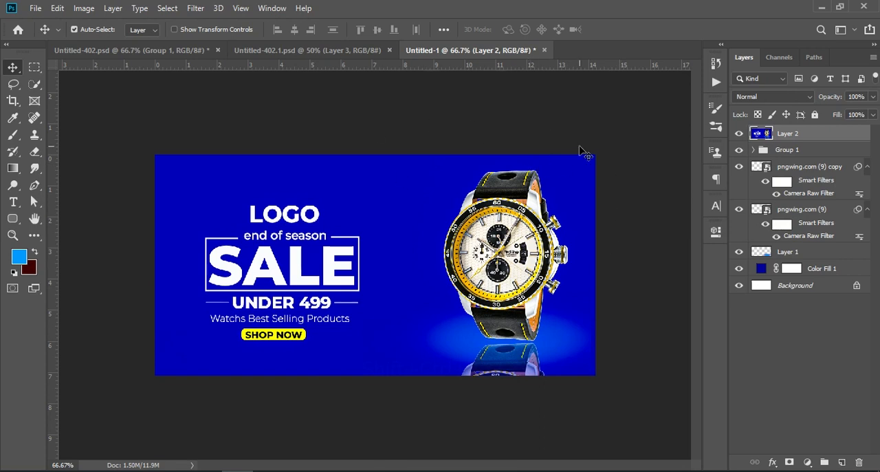
Inspect the color-enhanced banner at several zoom levels
key(ctrl+KP_Add)
key(ctrl+KP_Subtract)
key(ctrl+KP_Add)
key(ctrl+KP_Subtract)
key(ctrl)
key(ctrl+KP_Subtract)
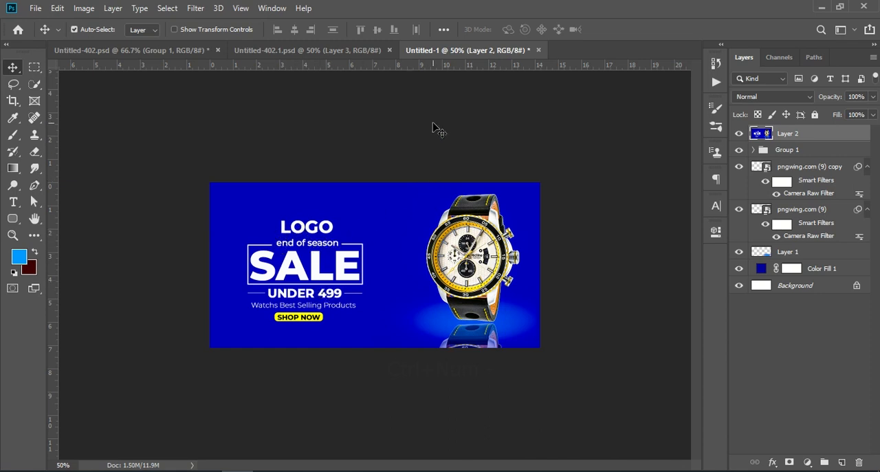
key(ctrl+KP_Add)
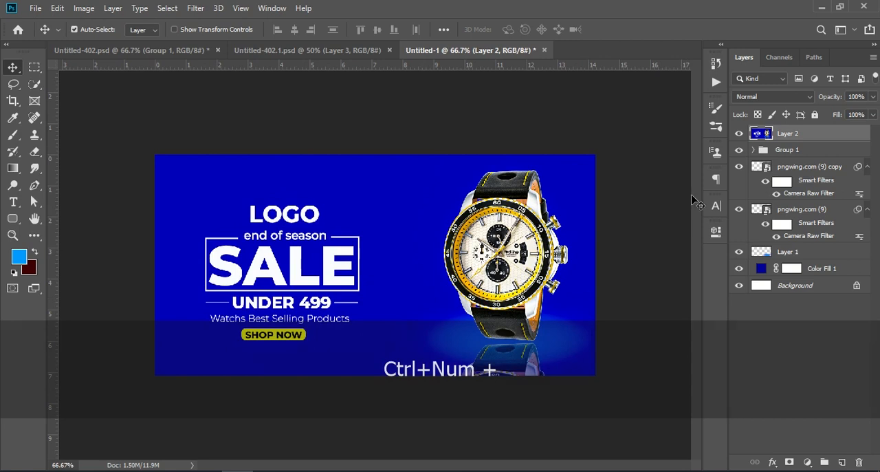
Check the font family and character settings used for text, then return to the Move tool
click(716, 205)
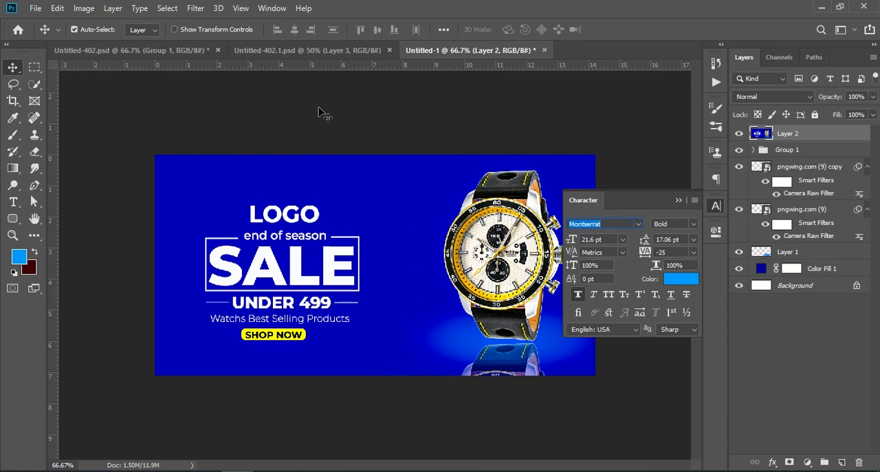
click(13, 202)
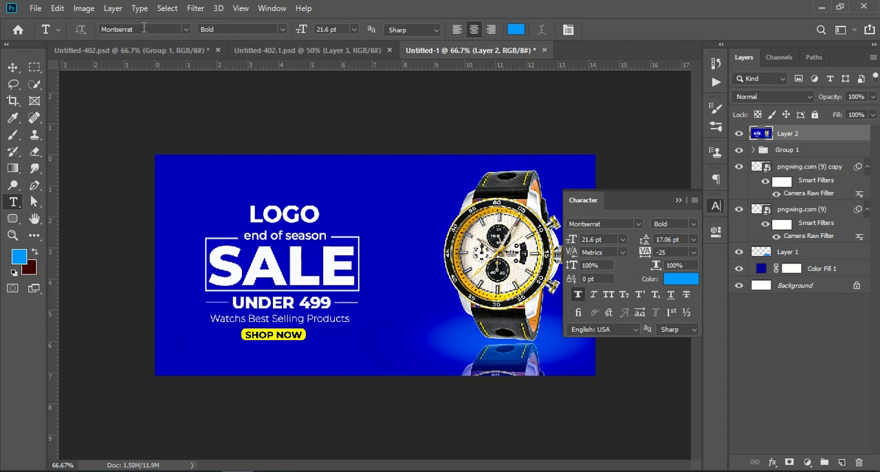
click(148, 29)
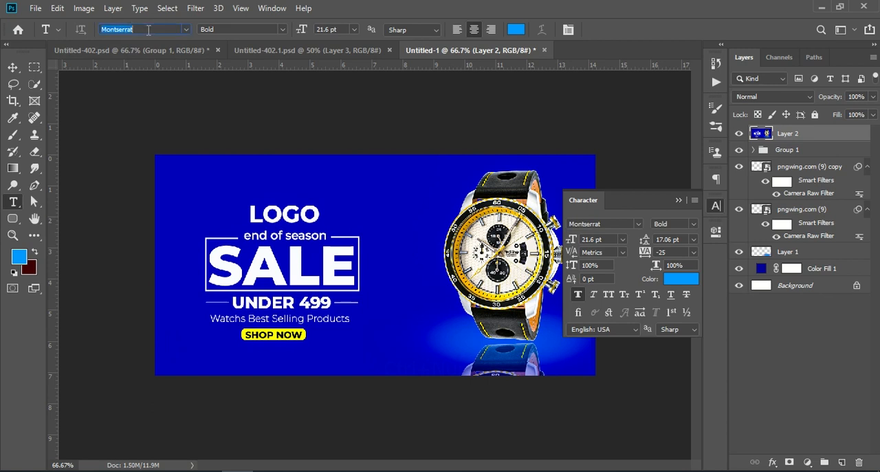
click(678, 200)
click(13, 67)
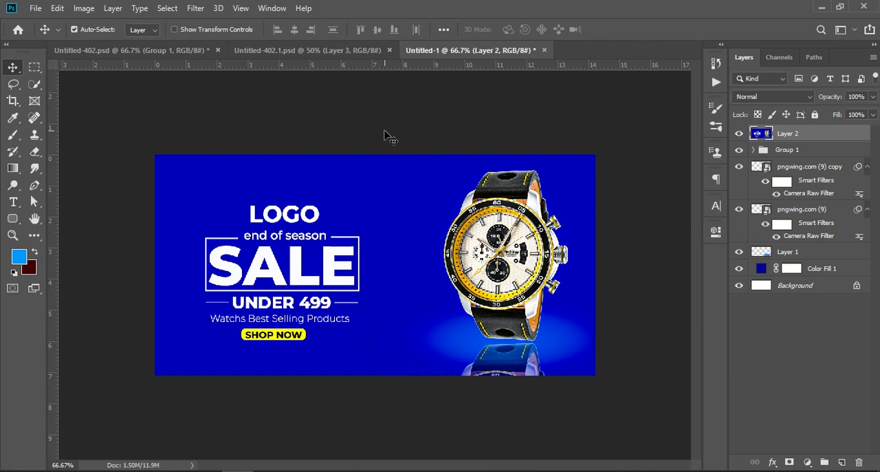
Review the finished banner's text, watch and reflection at 100% zoom
key(ctrl)
key(ctrl+KP_Add)
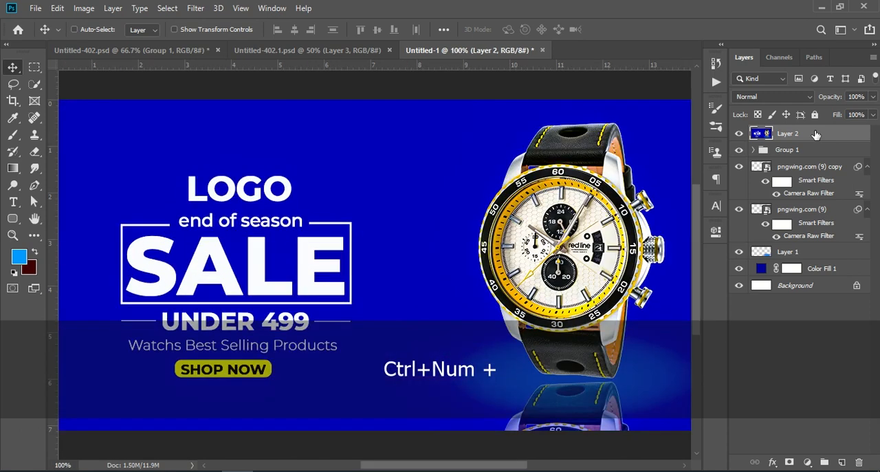
key(ctrl)
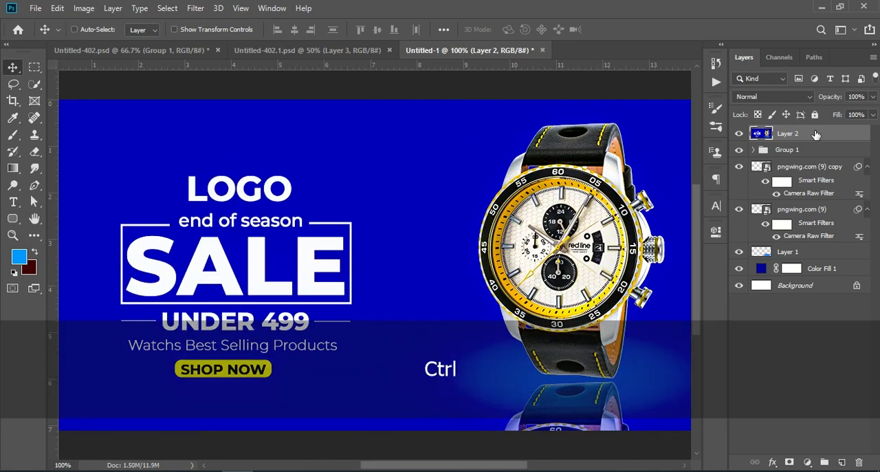
key(ctrl+KP_Subtract)
key(ctrl+KP_Add)
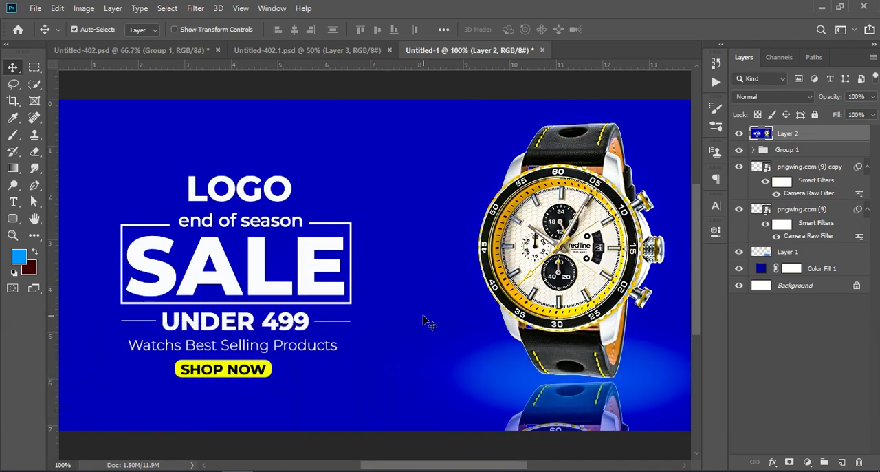
scroll(427, 318, down, 1)
scroll(426, 318, down, 1)
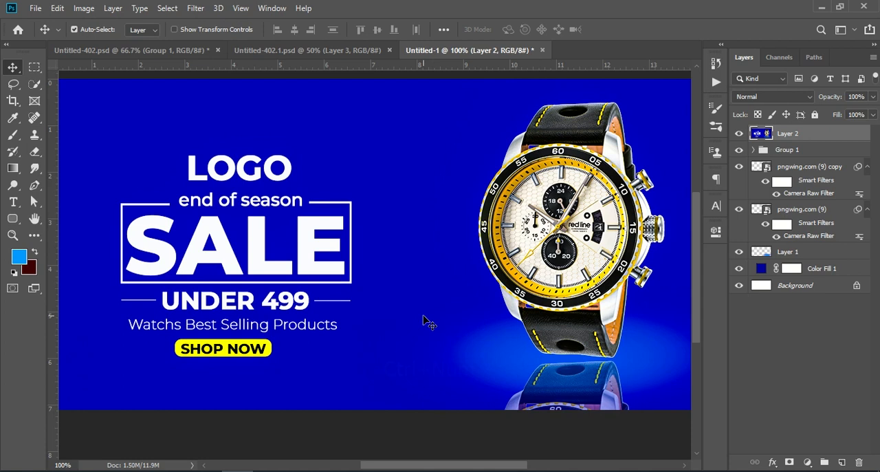